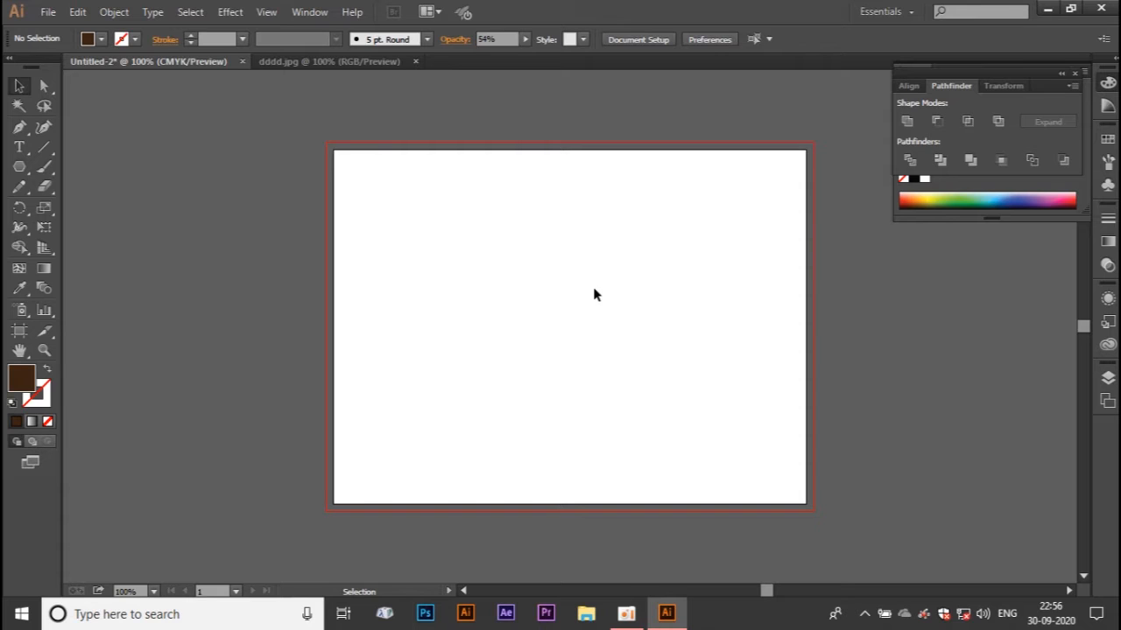
# Bring the dddd.jpg photo into the Untitled-2 document, scaled to 3.5 in by 4.0833 in, at the artboard's right side.
pyautogui.click(48, 12)
pyautogui.click(351, 118)
pyautogui.click(276, 61)
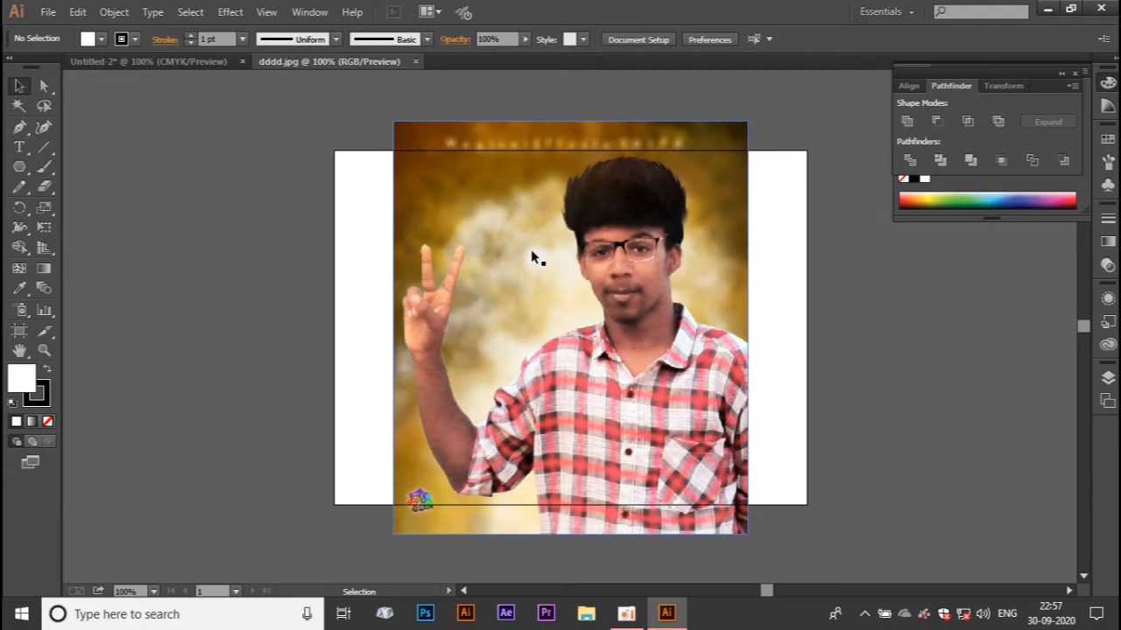
pyautogui.moveTo(528, 252); pyautogui.dragTo(450, 251)
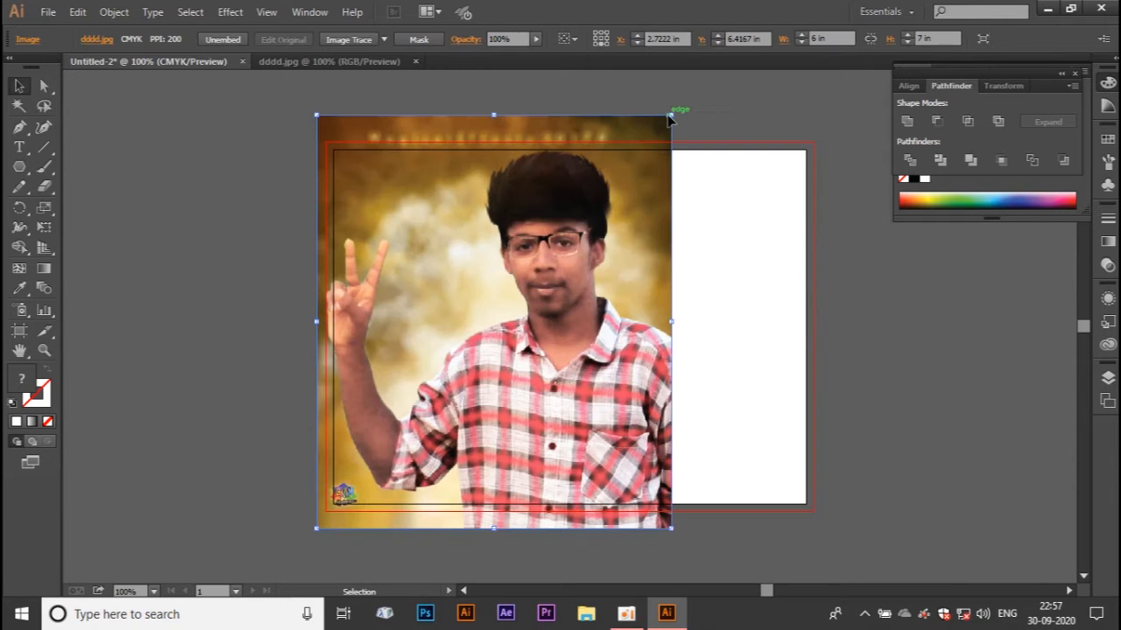
pyautogui.moveTo(671, 116); pyautogui.dragTo(523, 287)
pyautogui.moveTo(466, 365); pyautogui.dragTo(734, 252)
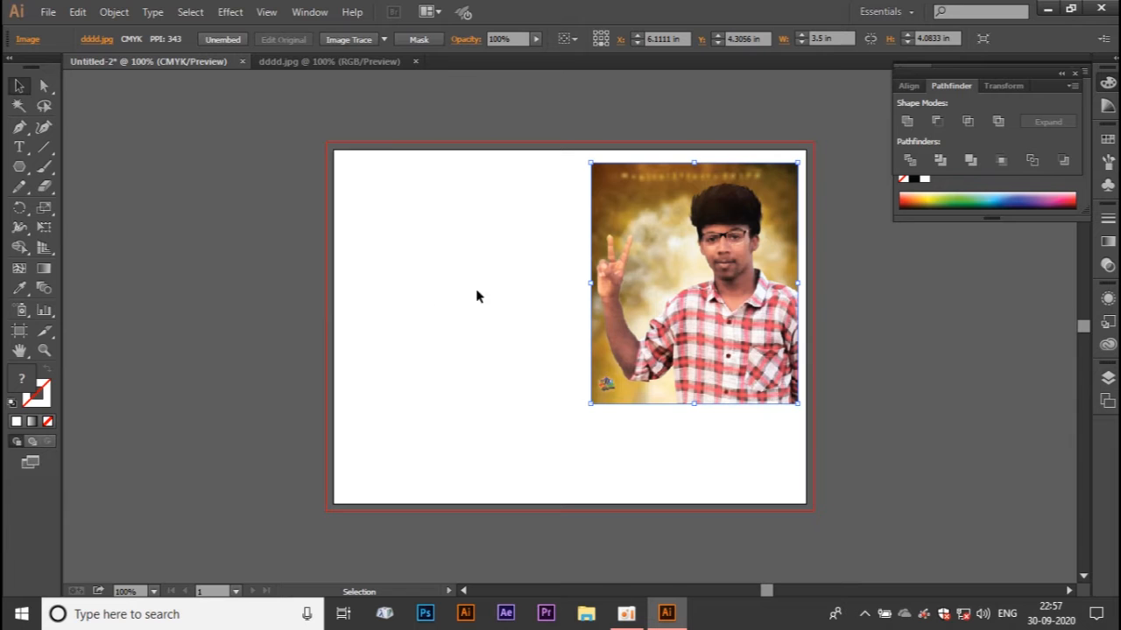
# Draw a small dark brown hexagon with the Polygon tool in the upper-left area of the artboard.
pyautogui.hotkey('ctrl', '+')
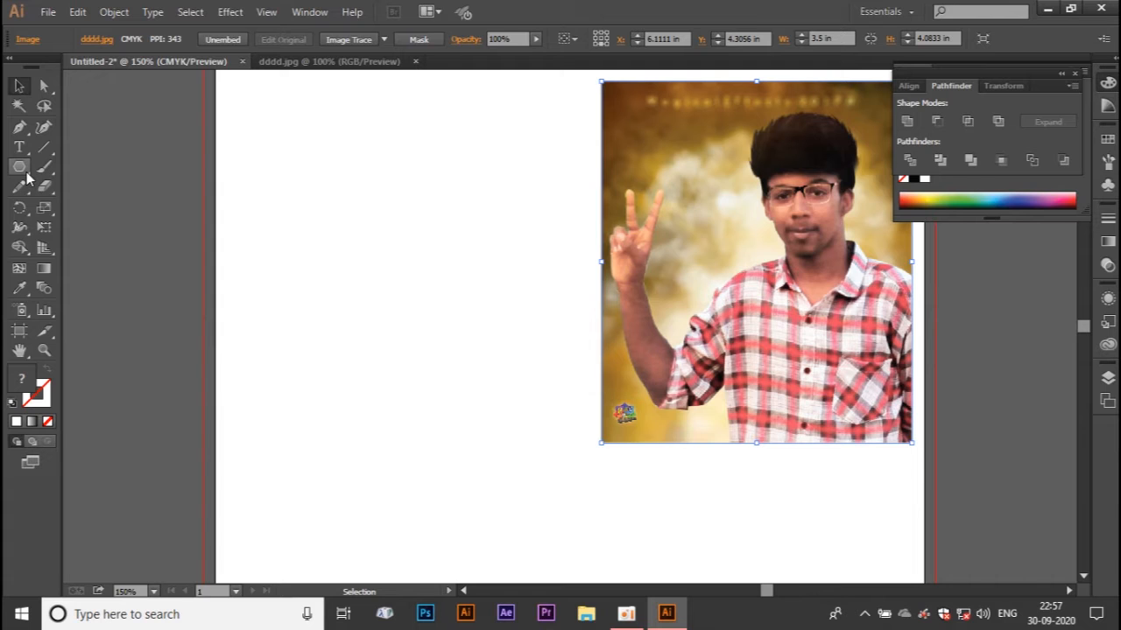
pyautogui.click(27, 167)
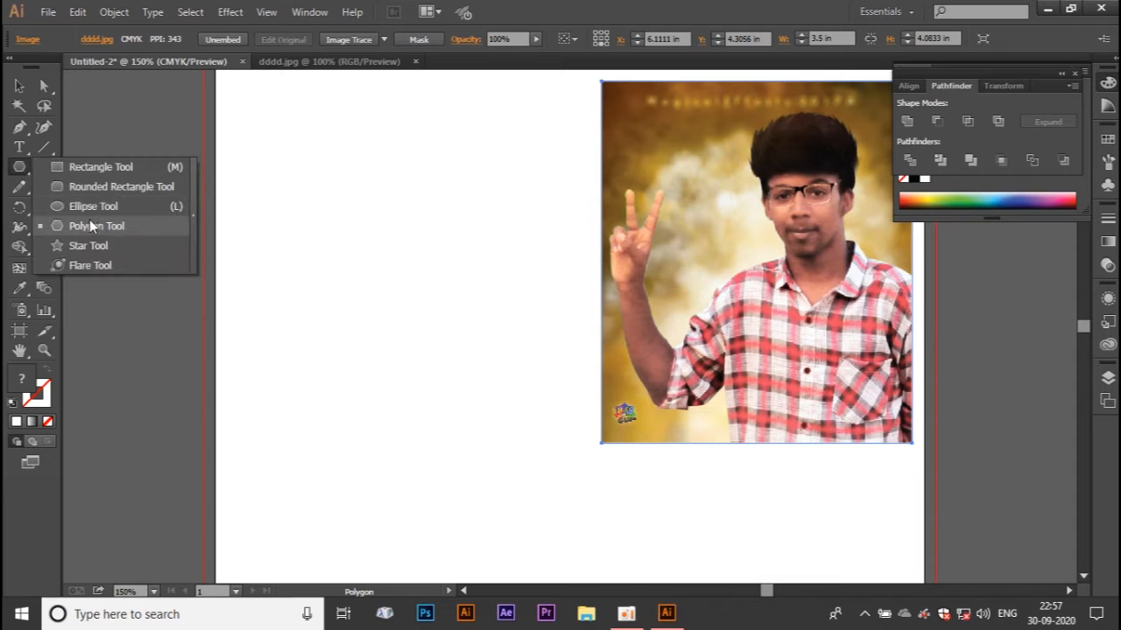
pyautogui.click(95, 230)
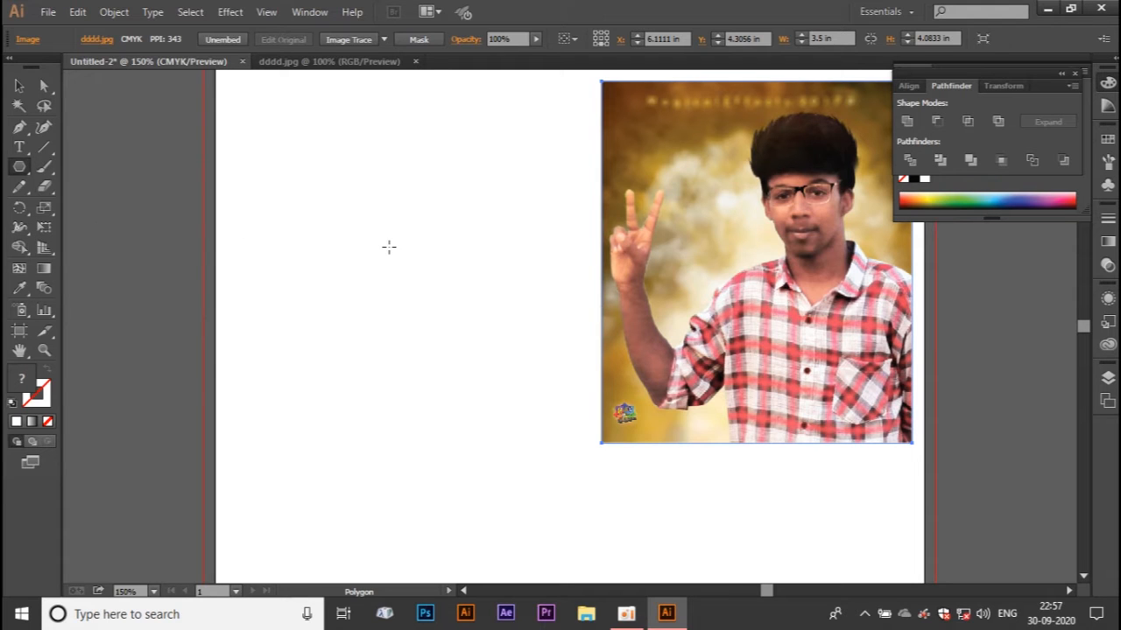
pyautogui.moveTo(299, 192); pyautogui.dragTo(325, 216)
pyautogui.click(18, 86)
pyautogui.click(43, 106)
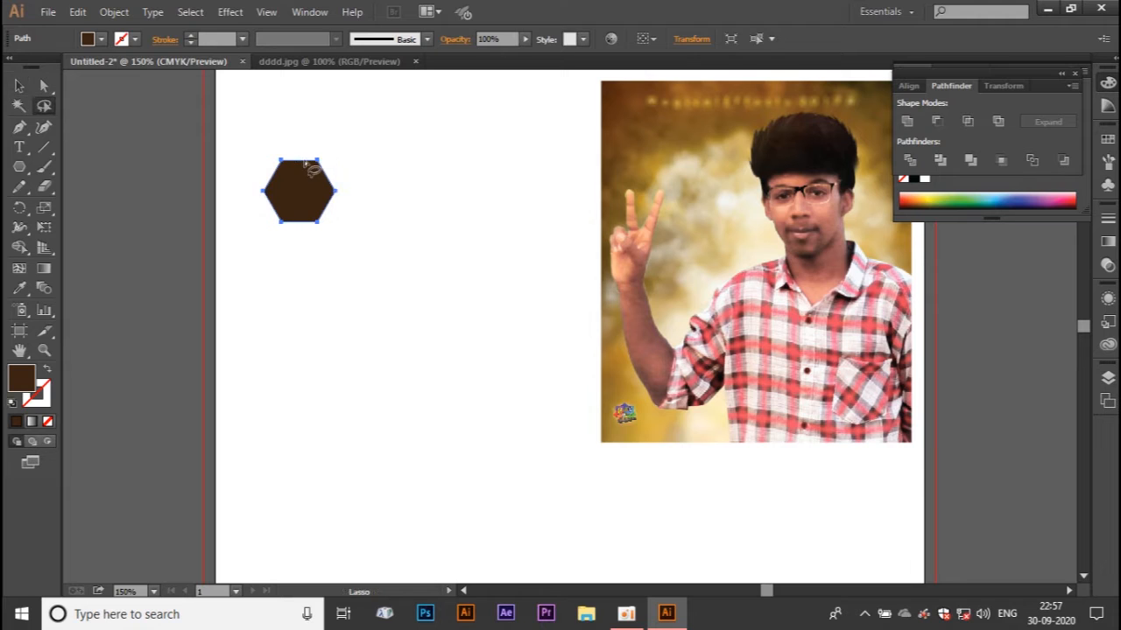
pyautogui.click(18, 85)
pyautogui.click(289, 235)
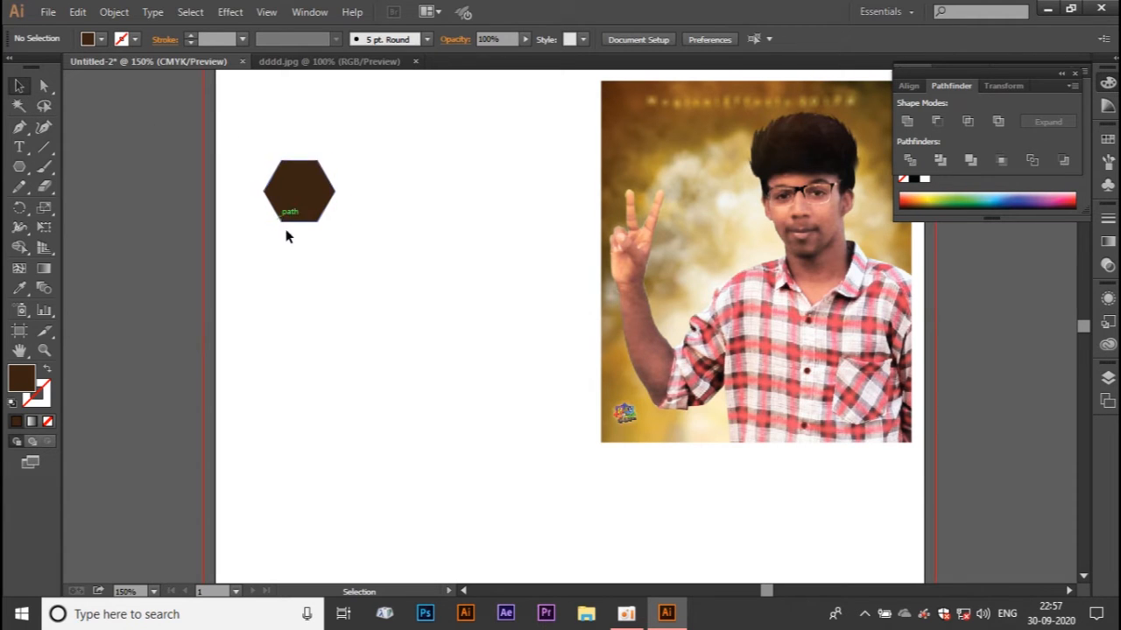
# Duplicate the hexagon straight down to build a vertical column of four evenly spaced hexagons.
pyautogui.click(326, 192)
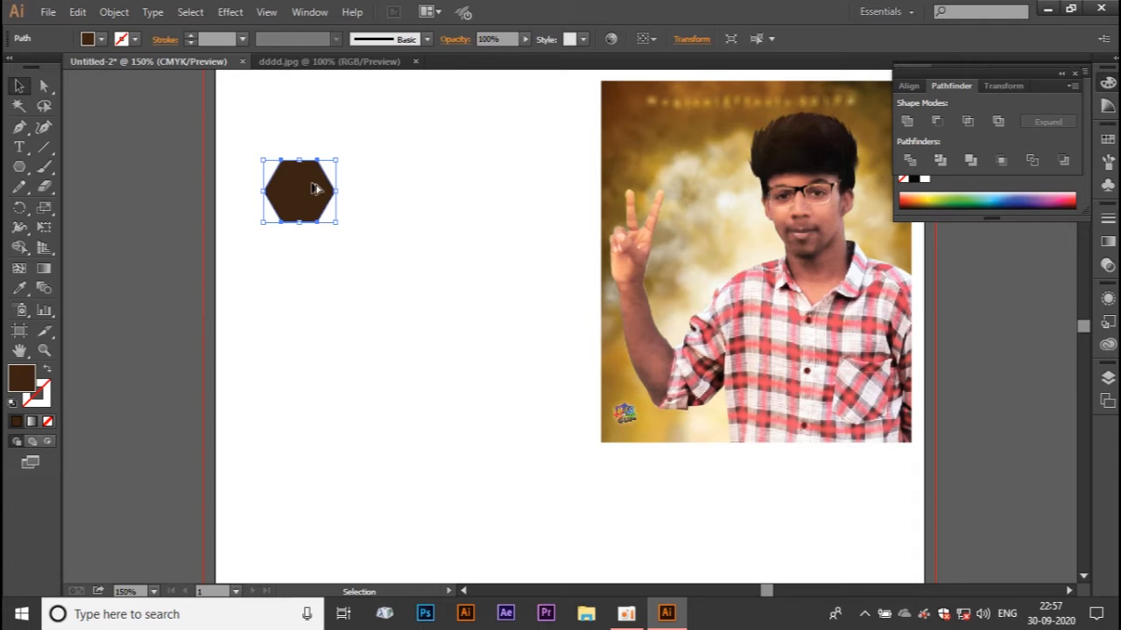
pyautogui.moveTo(315, 188); pyautogui.dragTo(307, 250)
pyautogui.click(380, 180)
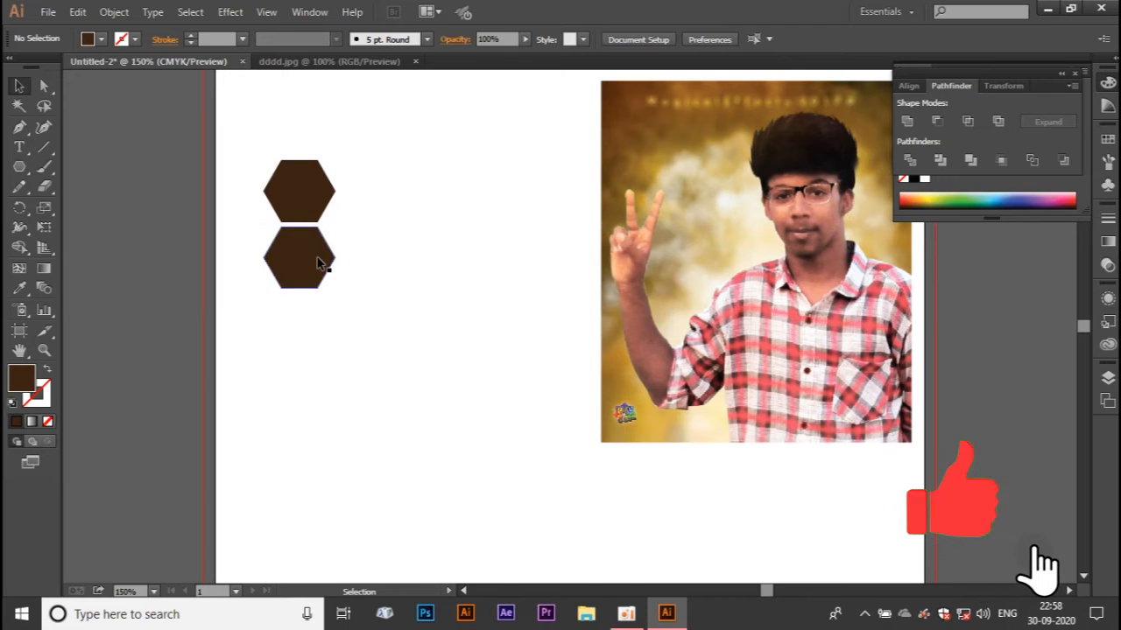
pyautogui.moveTo(243, 149); pyautogui.dragTo(344, 318)
pyautogui.moveTo(300, 191); pyautogui.dragTo(298, 330)
pyautogui.hotkey('ctrl', 'z')
pyautogui.moveTo(297, 209); pyautogui.dragTo(297, 337)
pyautogui.click(437, 191)
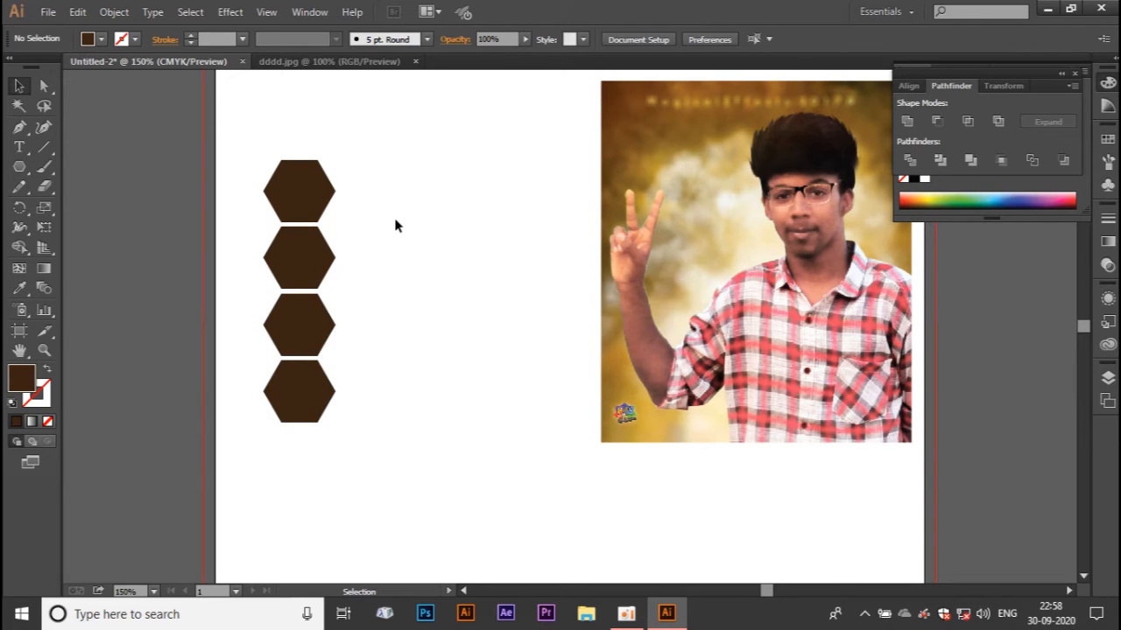
# Copy the column into a staggered second column, and duplicate both about 1.37 in to the right to form a four-column honeycomb.
pyautogui.moveTo(292, 452); pyautogui.dragTo(444, 206)
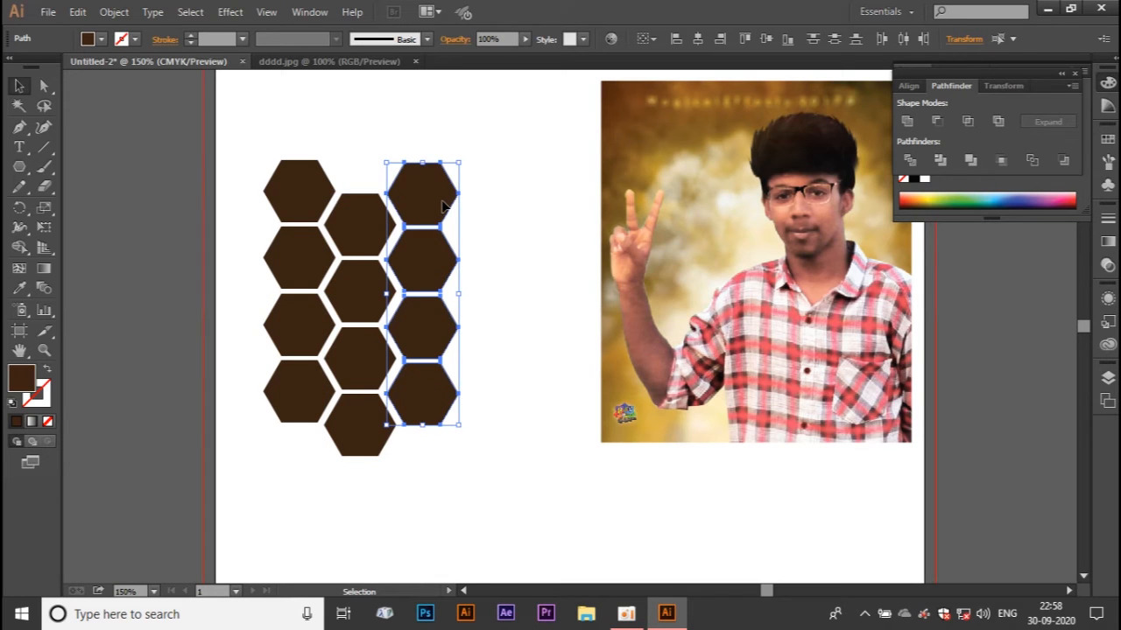
pyautogui.press('Delete')
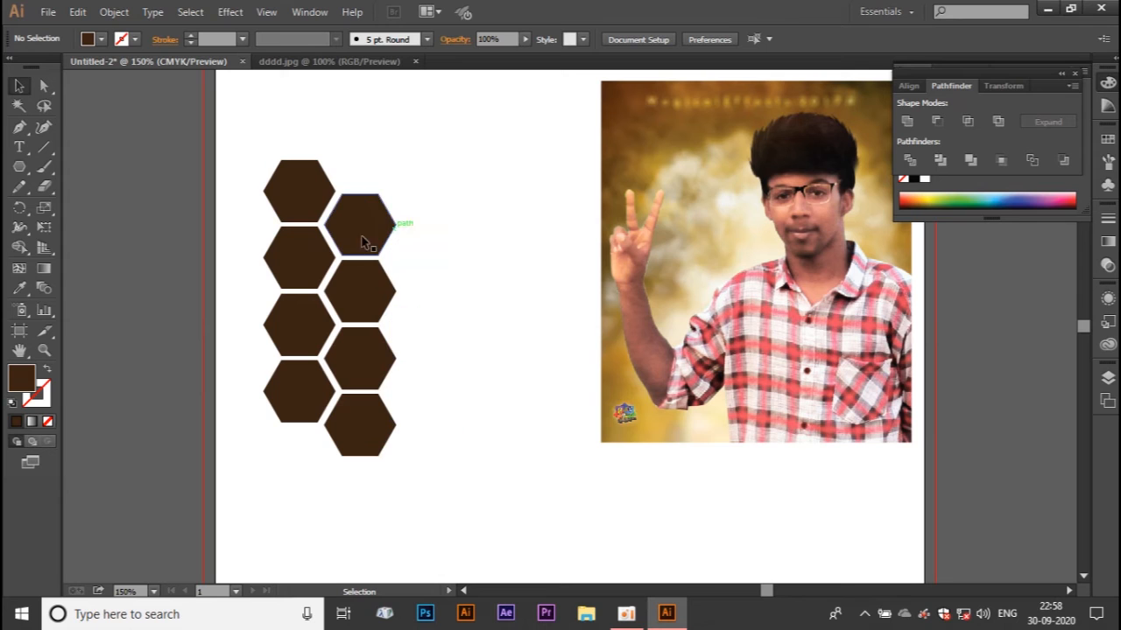
pyautogui.moveTo(229, 153); pyautogui.dragTo(474, 499)
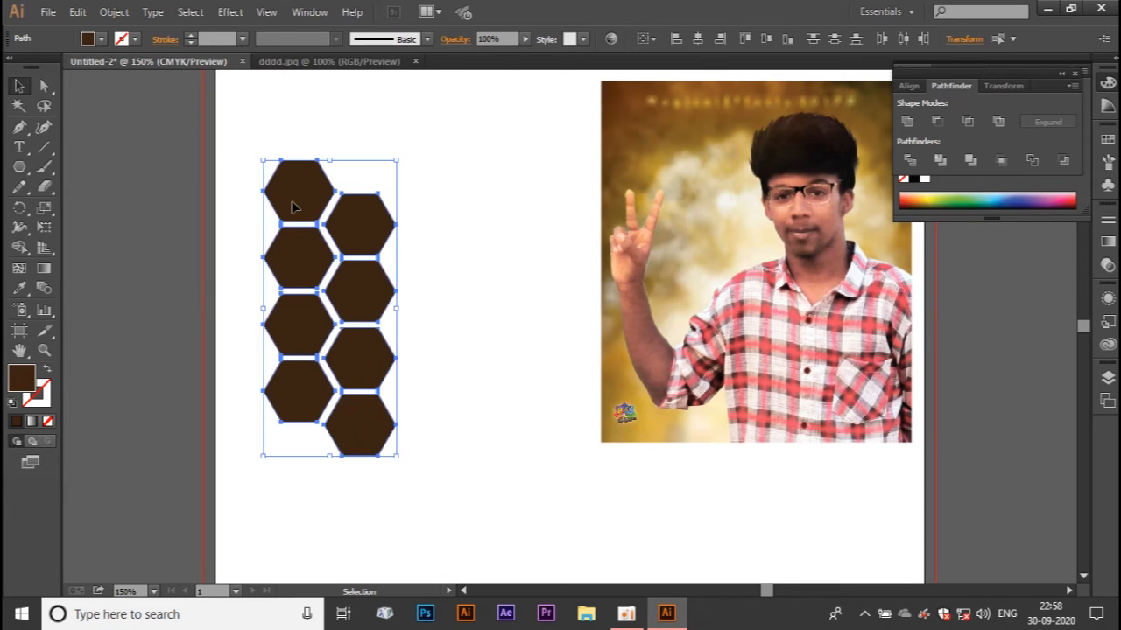
pyautogui.moveTo(296, 200); pyautogui.dragTo(417, 202)
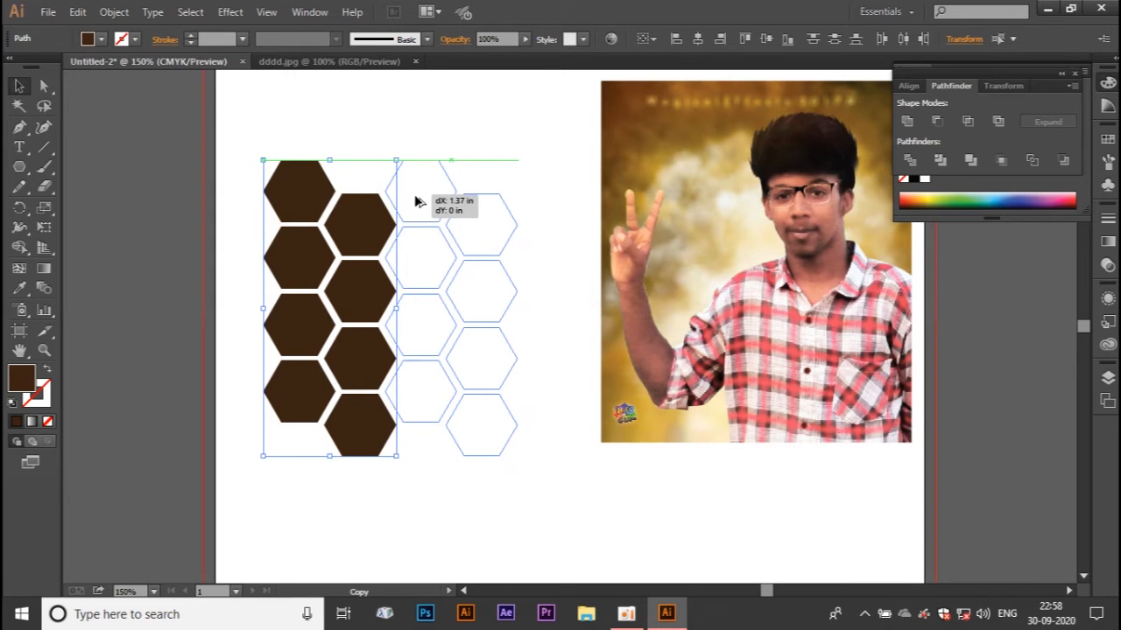
pyautogui.moveTo(417, 202); pyautogui.dragTo(412, 202)
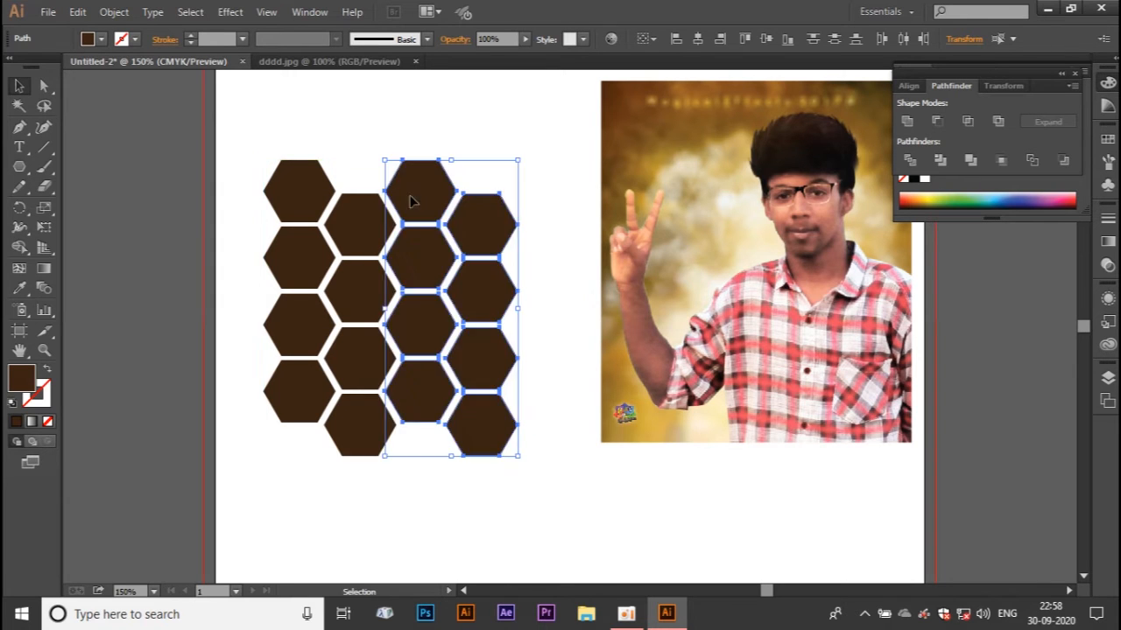
pyautogui.click(415, 114)
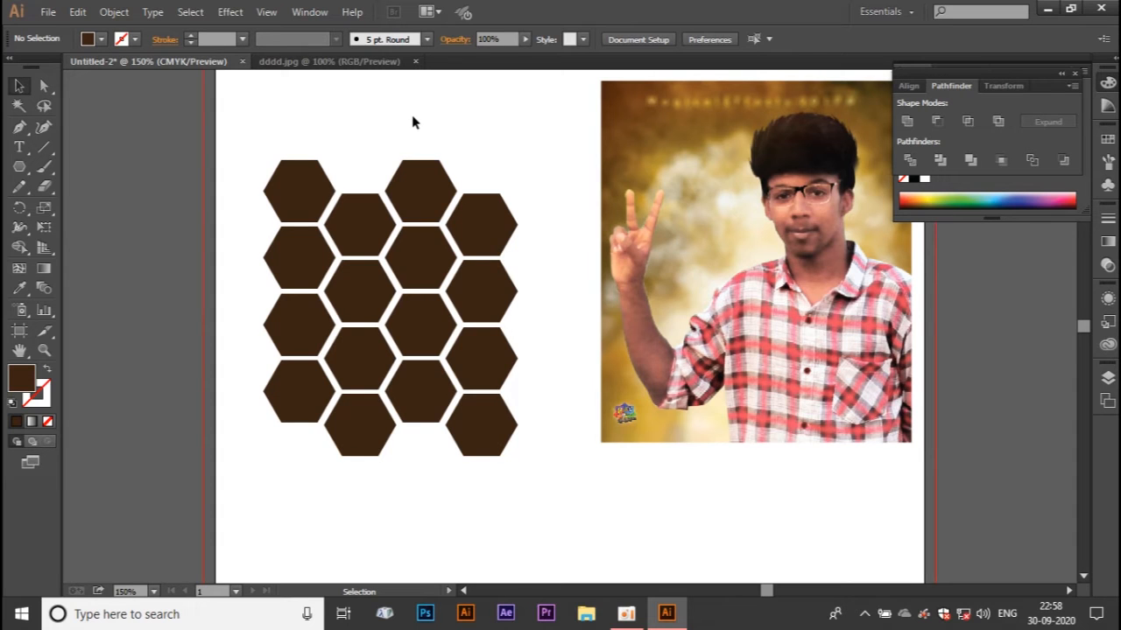
# Place the honeycomb over the photo, and move both to the artboard's middle, scaled down to about 3.41 in by 4 in.
pyautogui.moveTo(275, 124); pyautogui.dragTo(513, 502)
pyautogui.moveTo(434, 269); pyautogui.dragTo(814, 223)
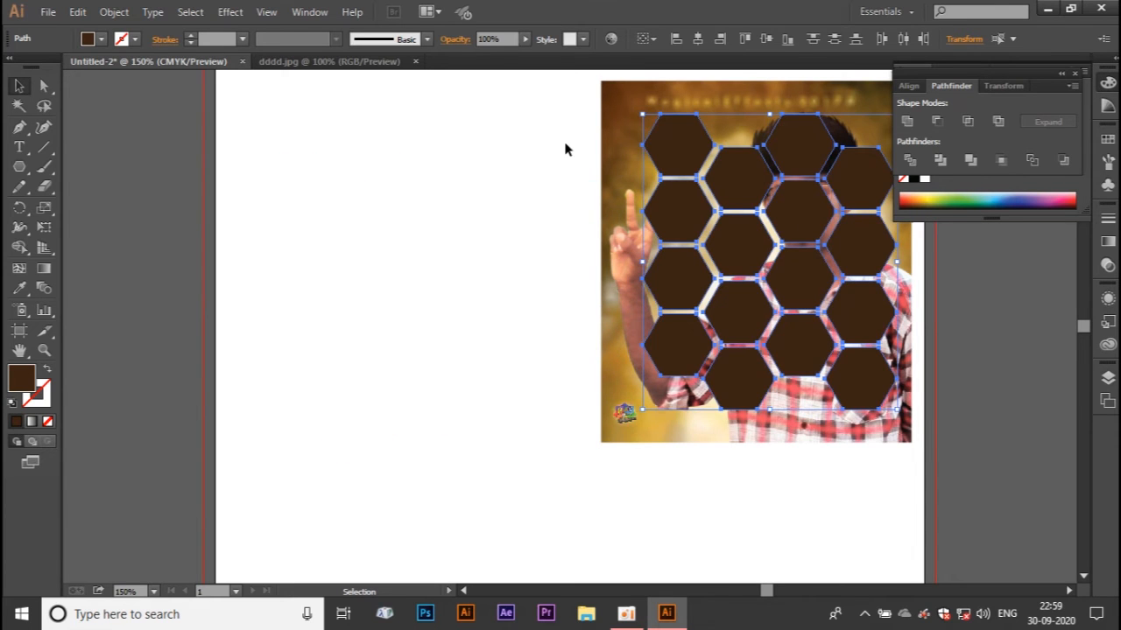
pyautogui.hotkey('ctrl', 'a')
pyautogui.moveTo(644, 109); pyautogui.dragTo(428, 149)
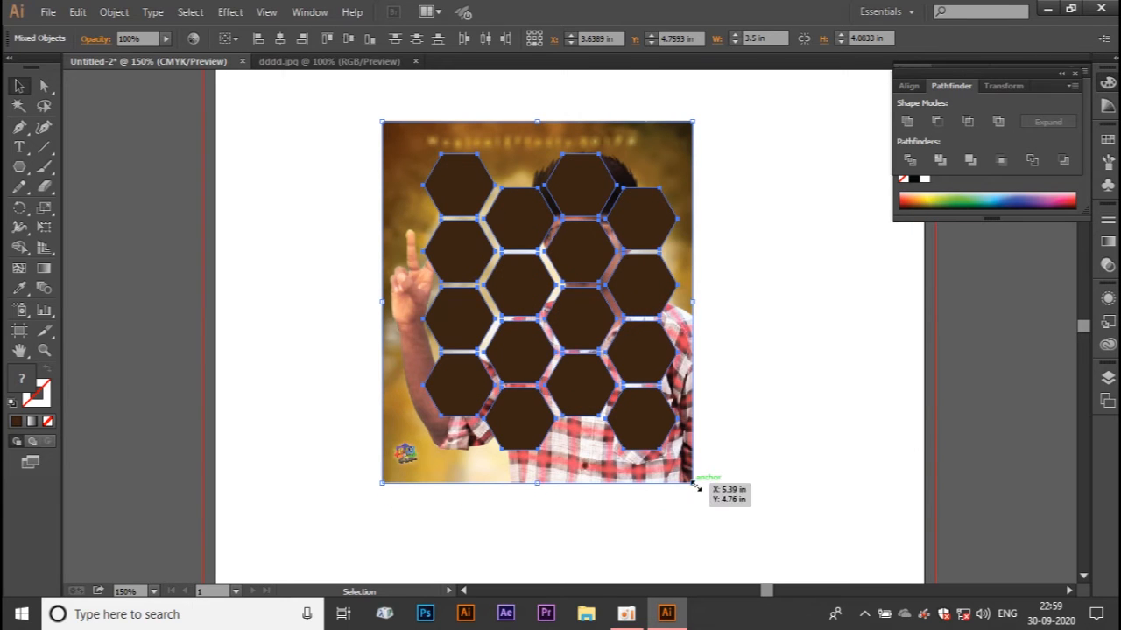
pyautogui.moveTo(696, 486); pyautogui.dragTo(683, 476)
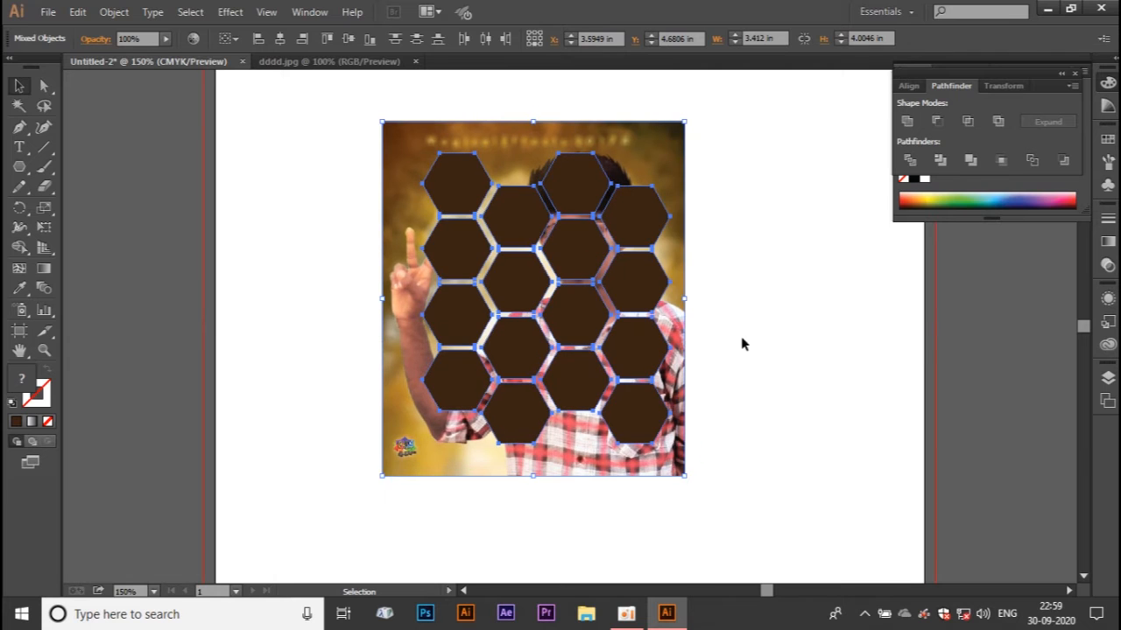
pyautogui.click(697, 355)
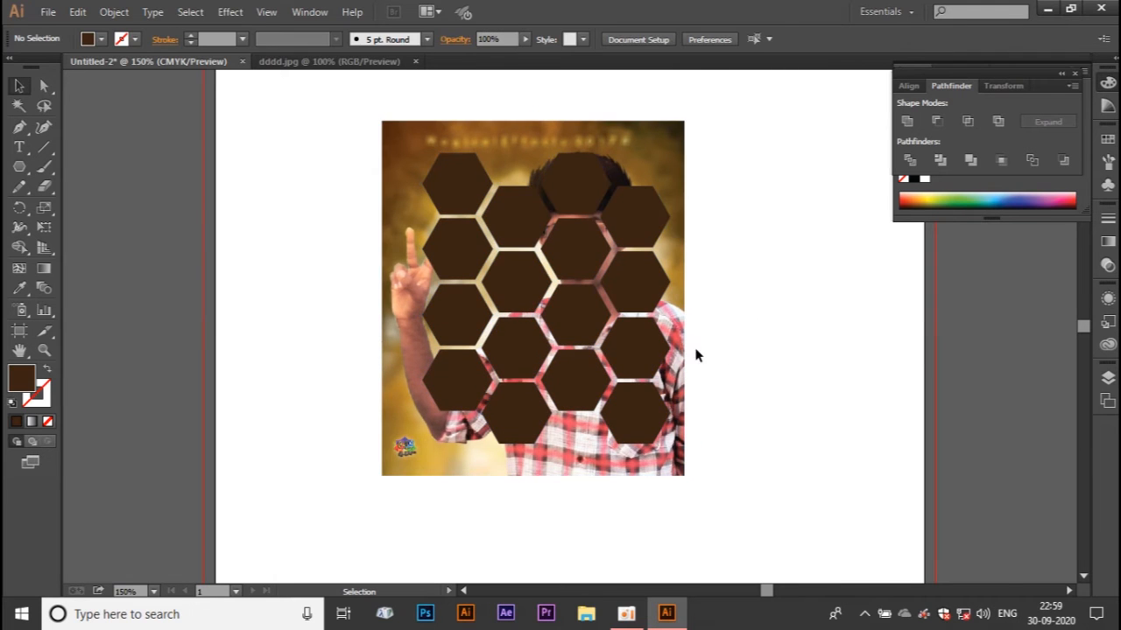
# Set the opacity of all the hexagons, excluding the photo, to 42%.
pyautogui.click(668, 128)
pyautogui.press('a')
pyautogui.hotkey('ctrl', 'a')
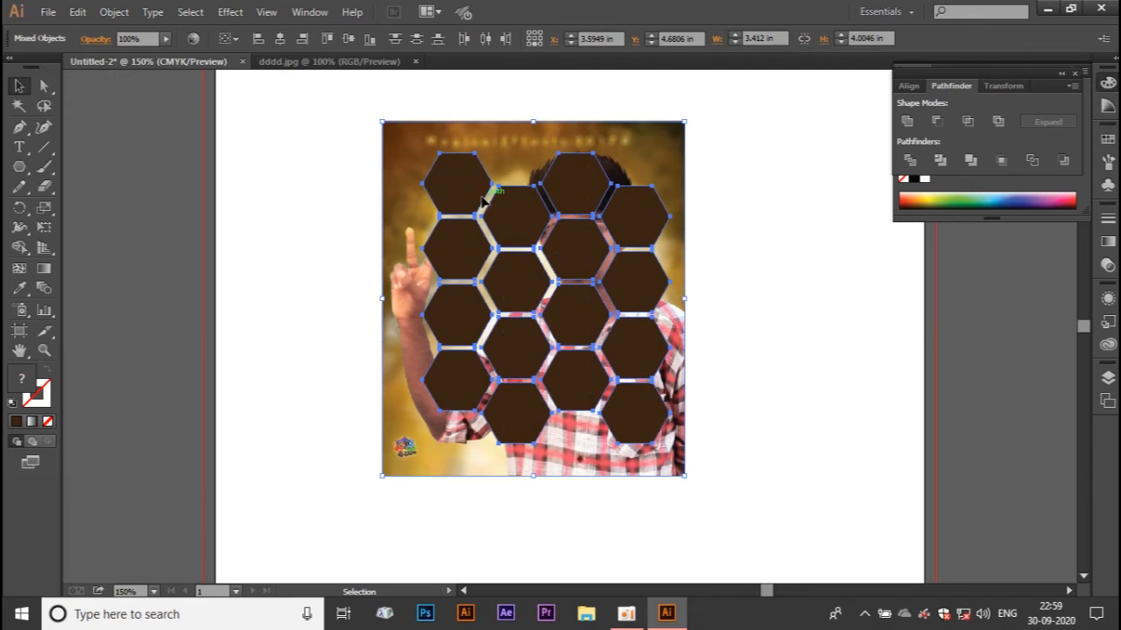
pyautogui.keyDown('shift'); pyautogui.click(402, 129); pyautogui.keyUp('shift')
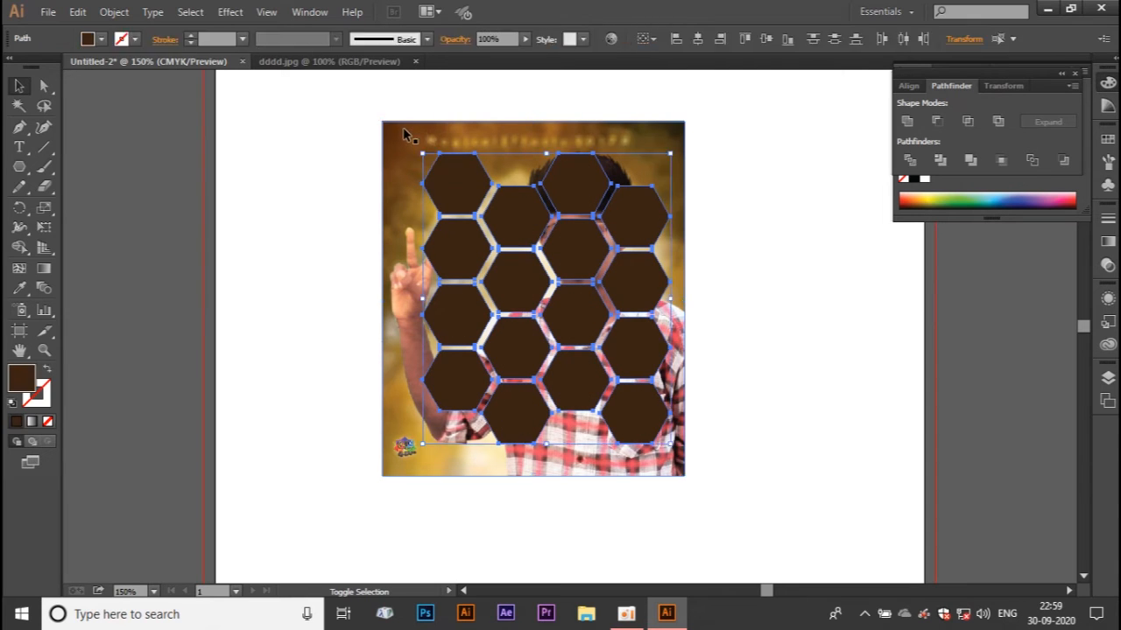
pyautogui.click(523, 39)
pyautogui.click(500, 56)
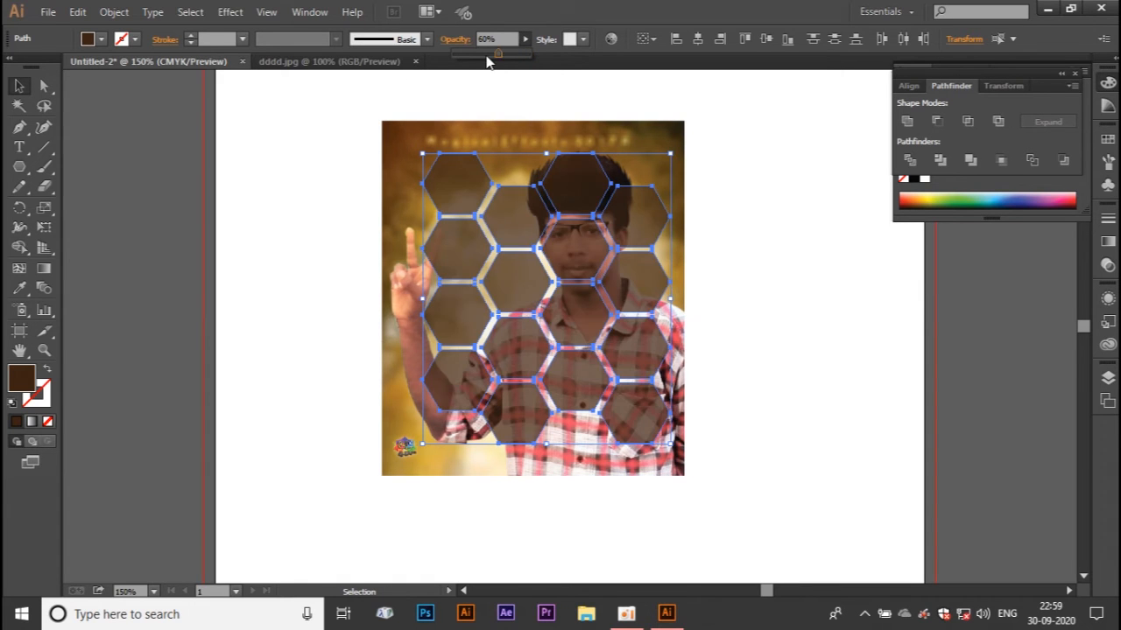
pyautogui.click(487, 55)
pyautogui.click(765, 187)
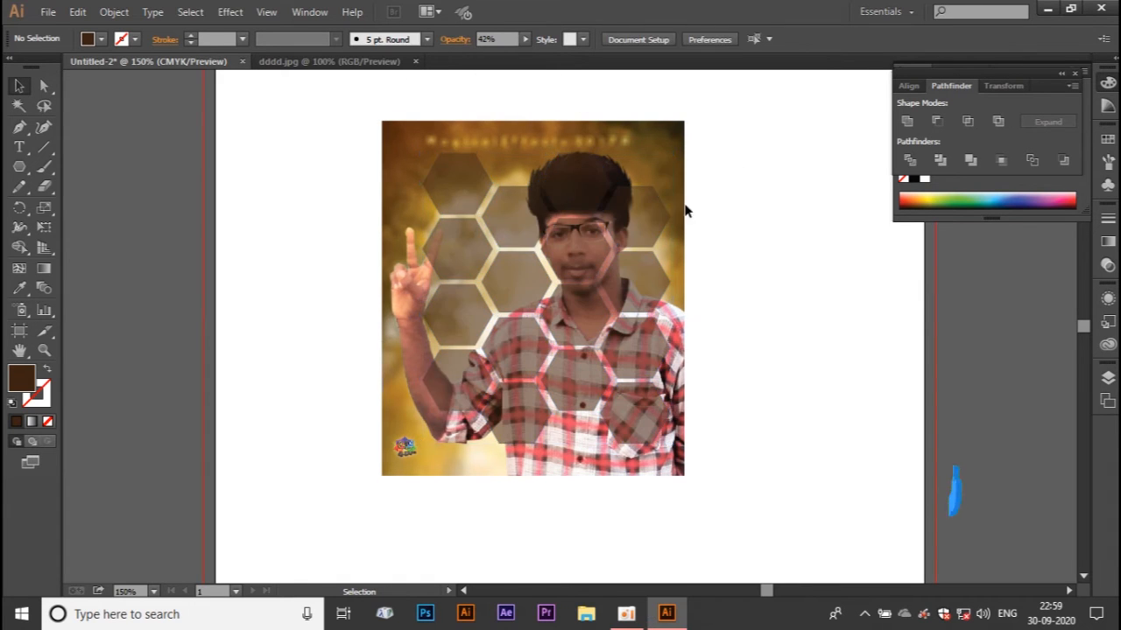
# Select the hexagons to show the photo through, leaving out the top-left one, and unite them with Pathfinder.
pyautogui.keyDown('shift'); pyautogui.click(588, 247); pyautogui.keyUp('shift')
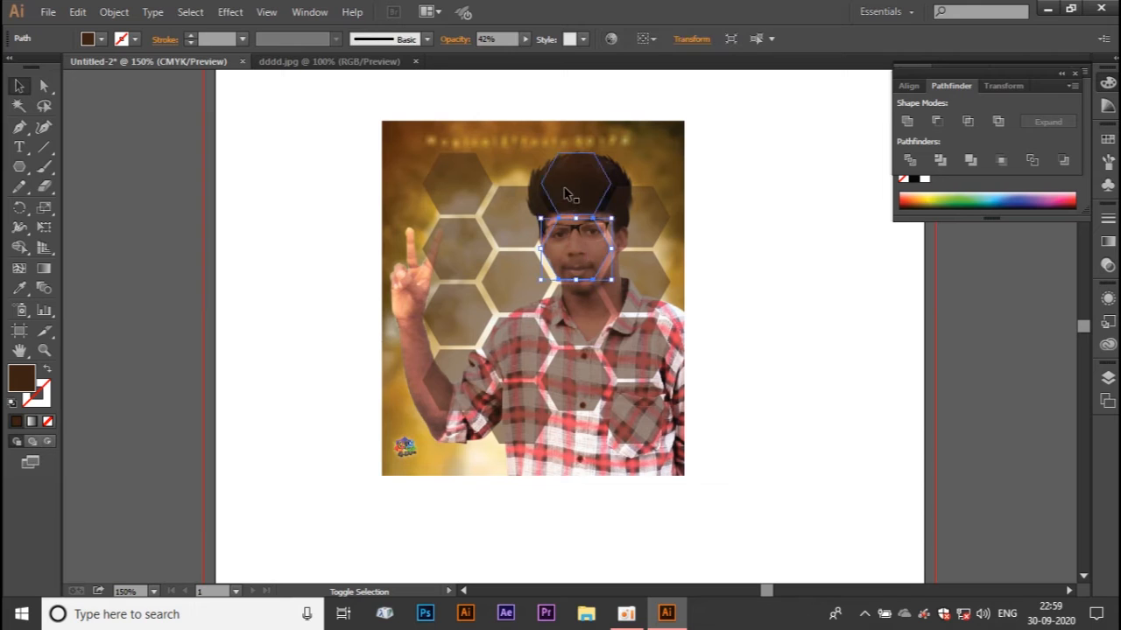
pyautogui.keyDown('shift'); pyautogui.click(566, 194); pyautogui.keyUp('shift')
pyautogui.keyDown('shift'); pyautogui.click(652, 241); pyautogui.keyUp('shift')
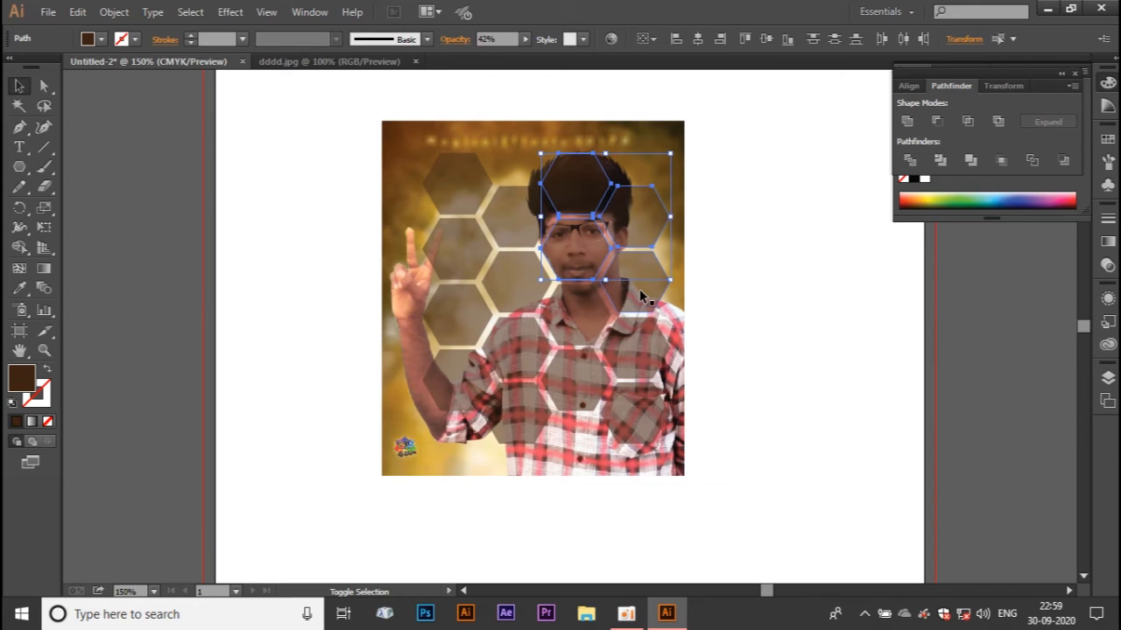
pyautogui.keyDown('shift'); pyautogui.click(640, 299); pyautogui.keyUp('shift')
pyautogui.keyDown('shift'); pyautogui.click(566, 329); pyautogui.keyUp('shift')
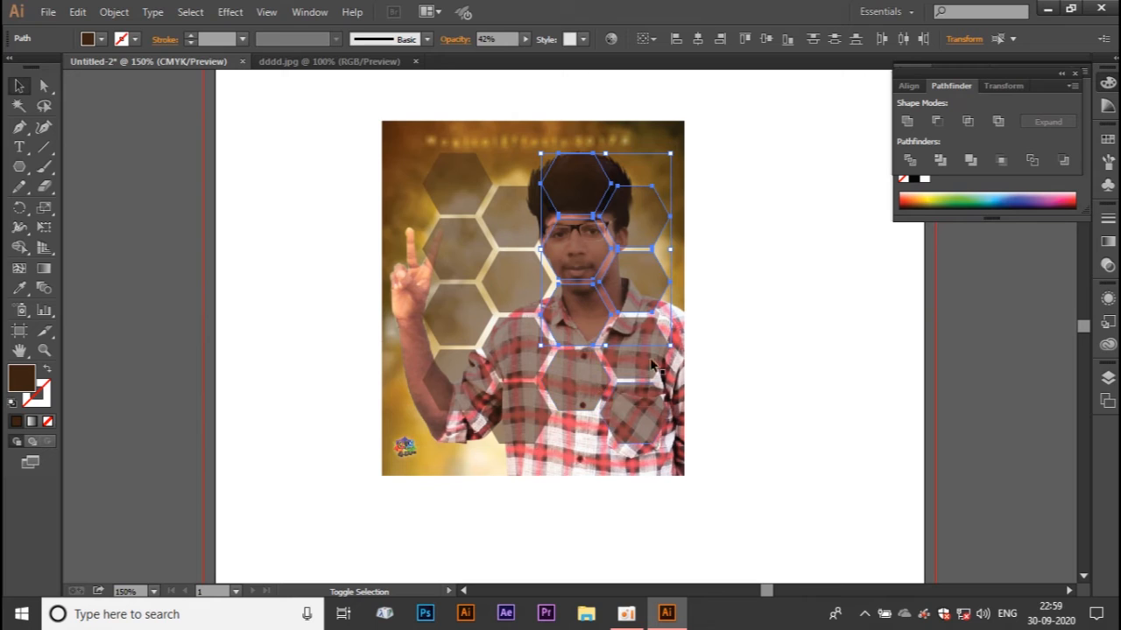
pyautogui.keyDown('shift'); pyautogui.click(627, 407); pyautogui.keyUp('shift')
pyautogui.keyDown('shift'); pyautogui.click(462, 359); pyautogui.keyUp('shift')
pyautogui.keyDown('shift'); pyautogui.click(466, 313); pyautogui.keyUp('shift')
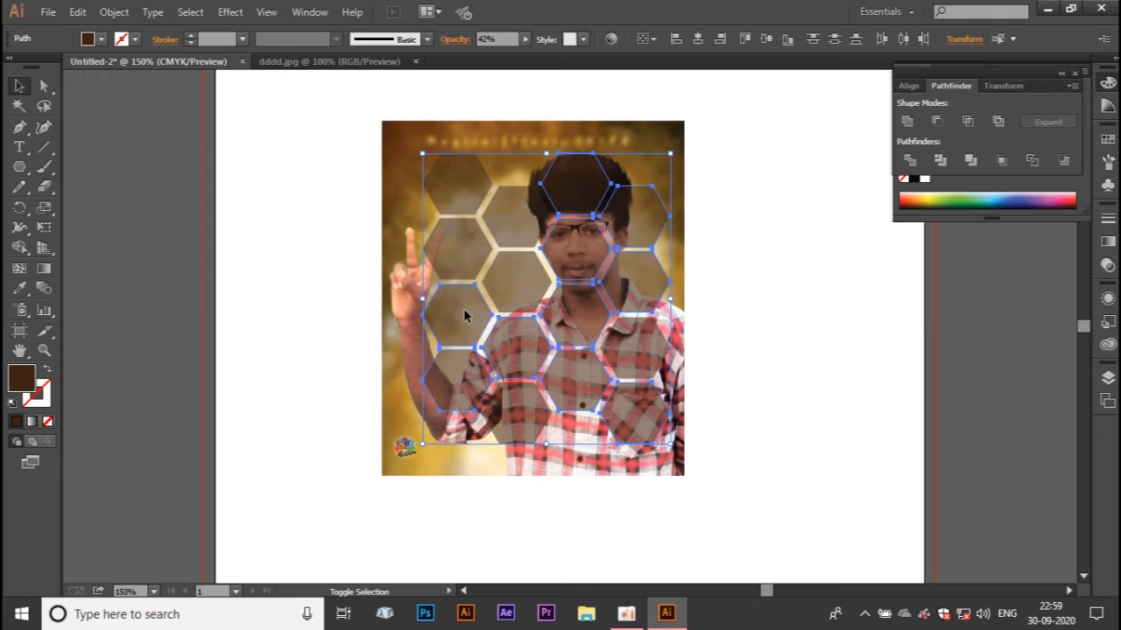
pyautogui.keyDown('shift'); pyautogui.click(466, 256); pyautogui.keyUp('shift')
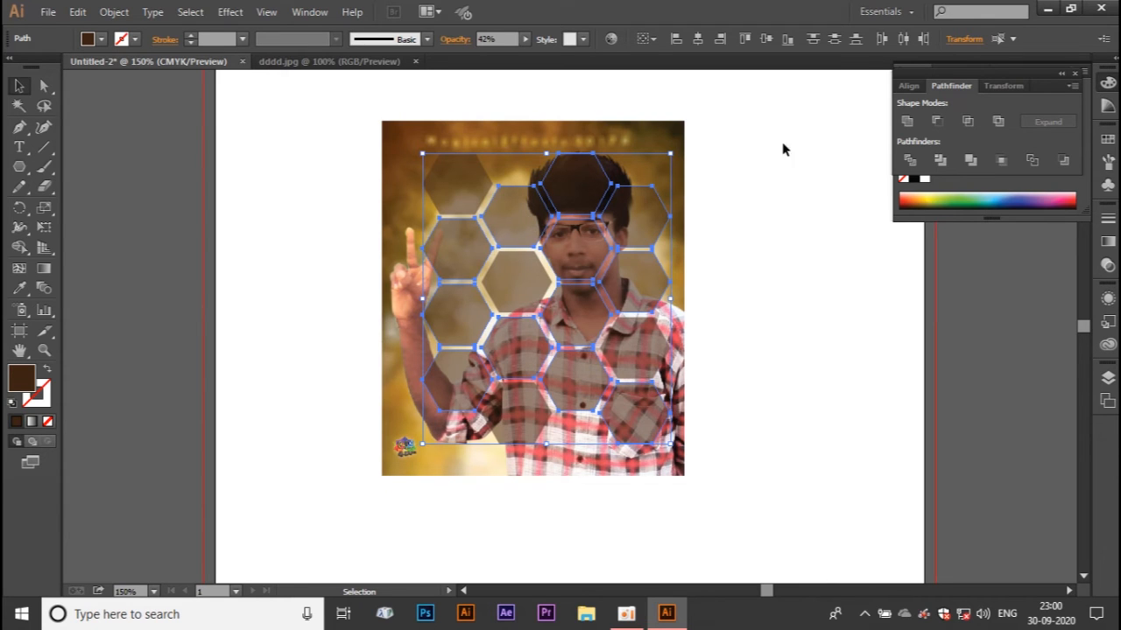
pyautogui.click(908, 123)
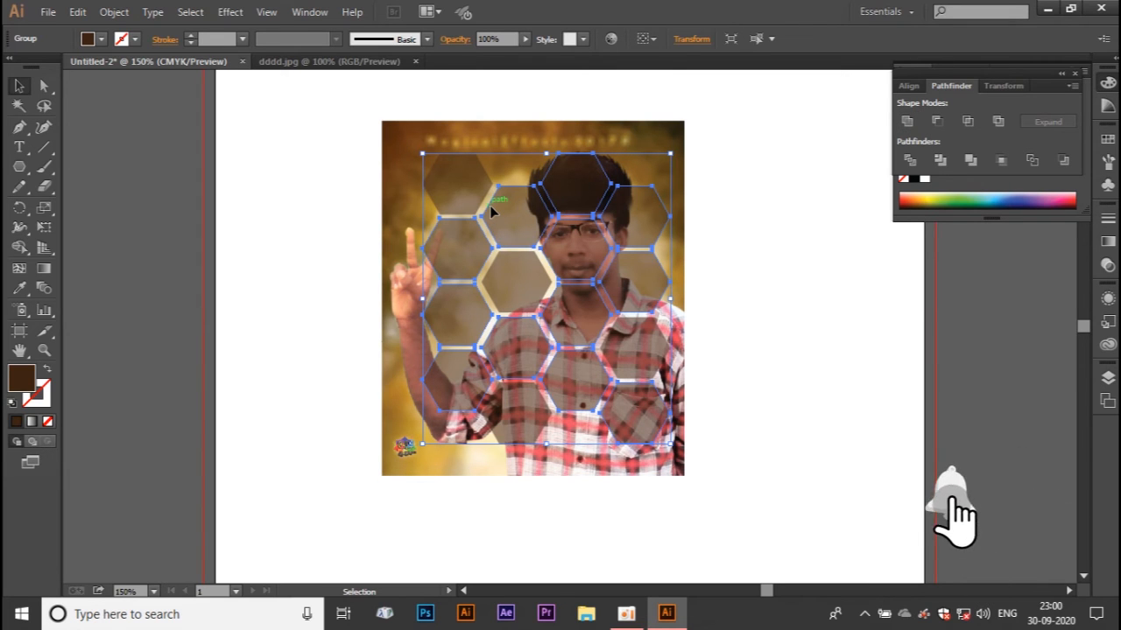
# Make a compound path from the united hexagon group.
pyautogui.click(114, 10)
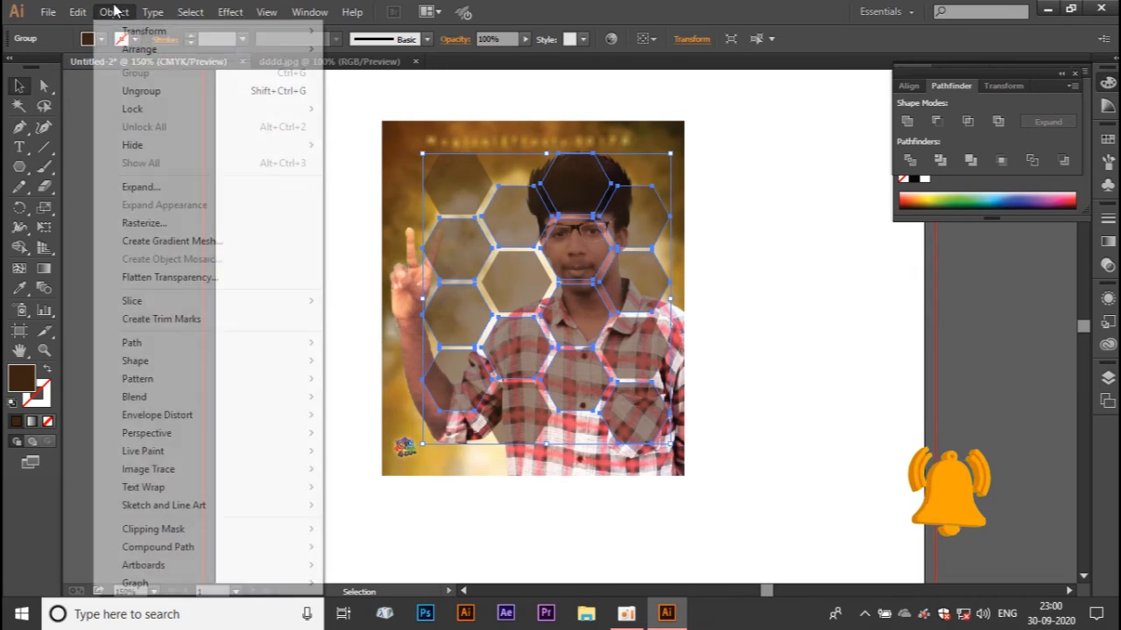
pyautogui.moveTo(173, 546)
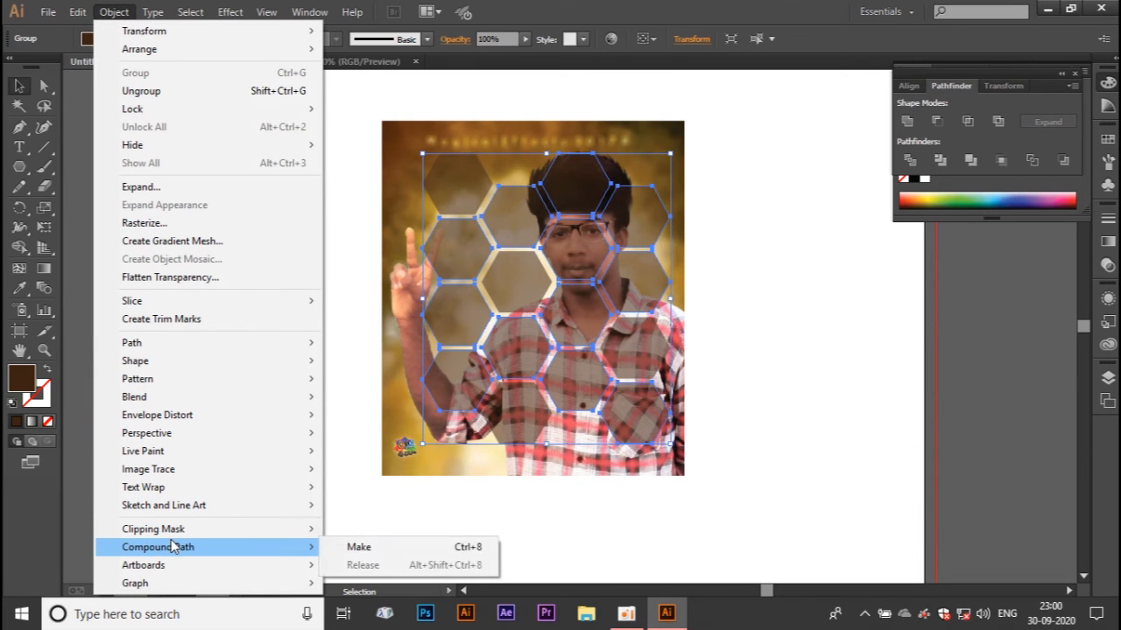
pyautogui.click(332, 559)
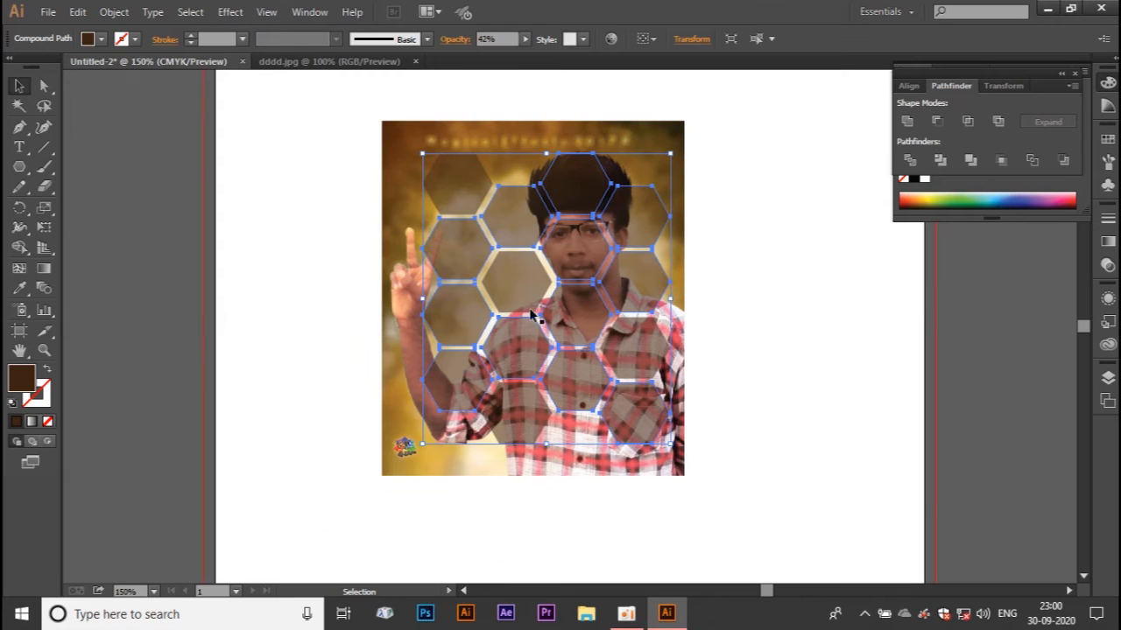
# Try a clipping mask with the photo and every hexagon selected, including the separate filler hexagons, and undo it.
pyautogui.keyDown('shift'); pyautogui.click(512, 143); pyautogui.keyUp('shift')
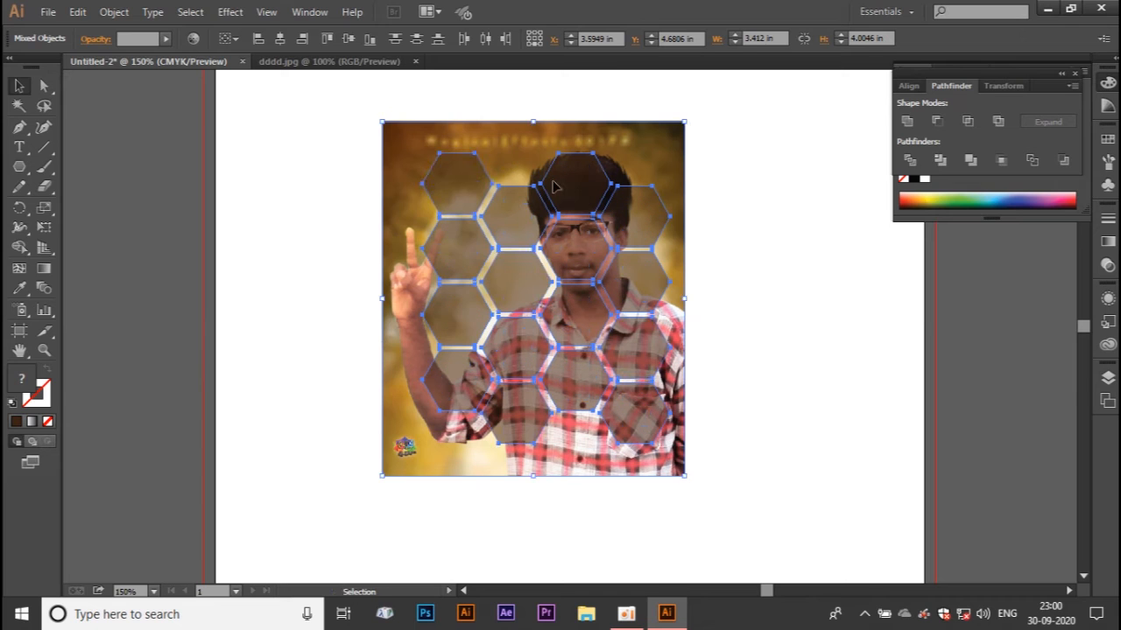
pyautogui.rightClick(602, 186)
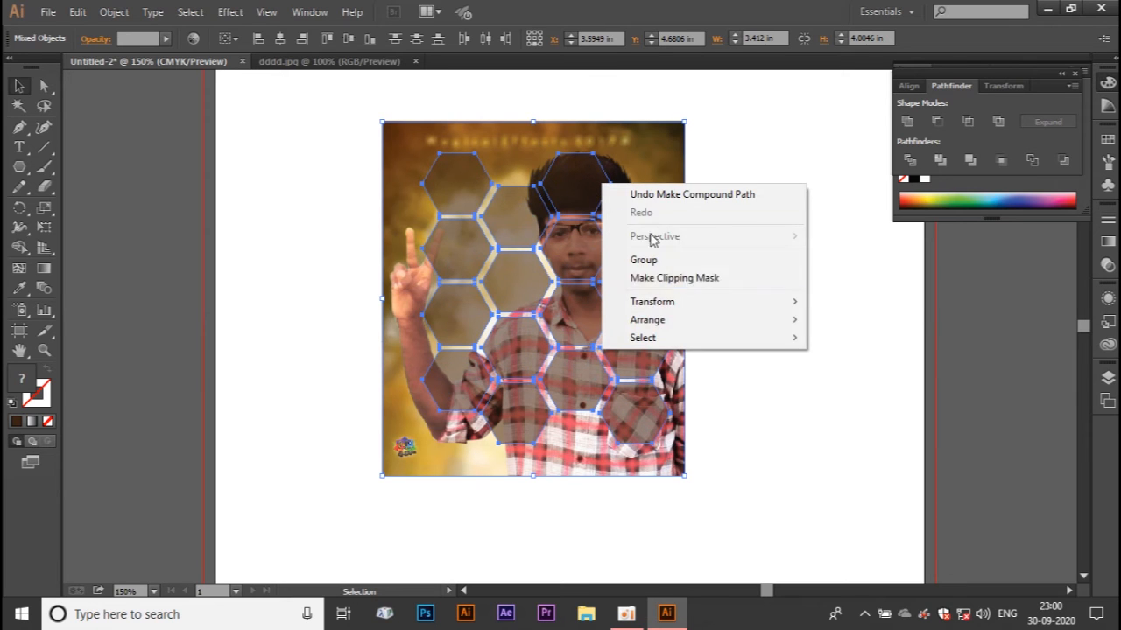
pyautogui.click(708, 278)
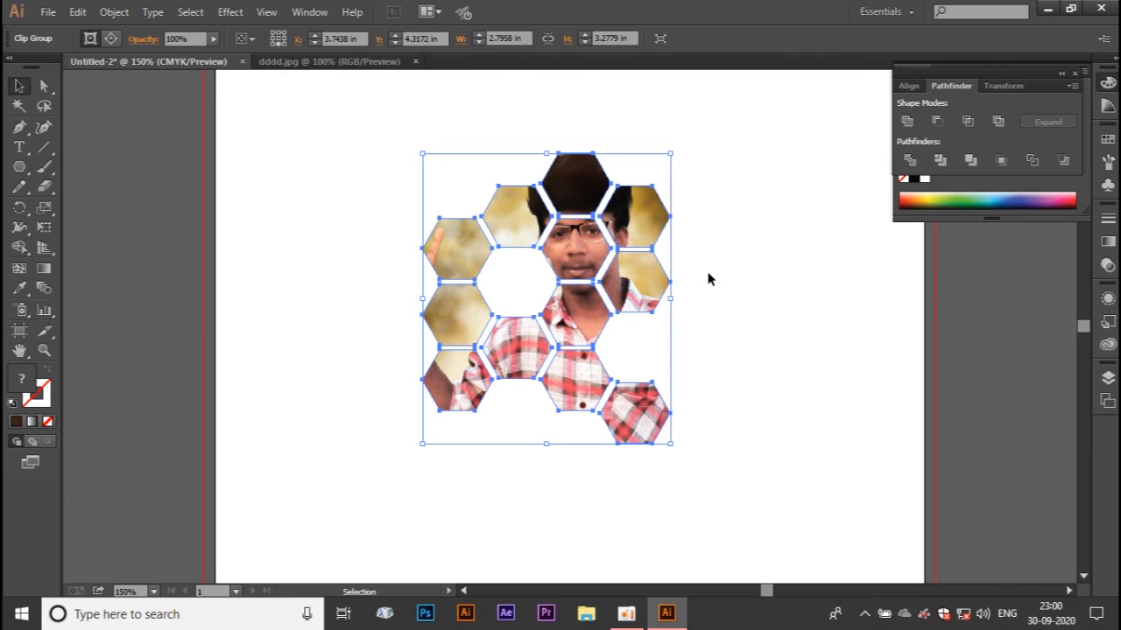
pyautogui.hotkey('ctrl', 'z')
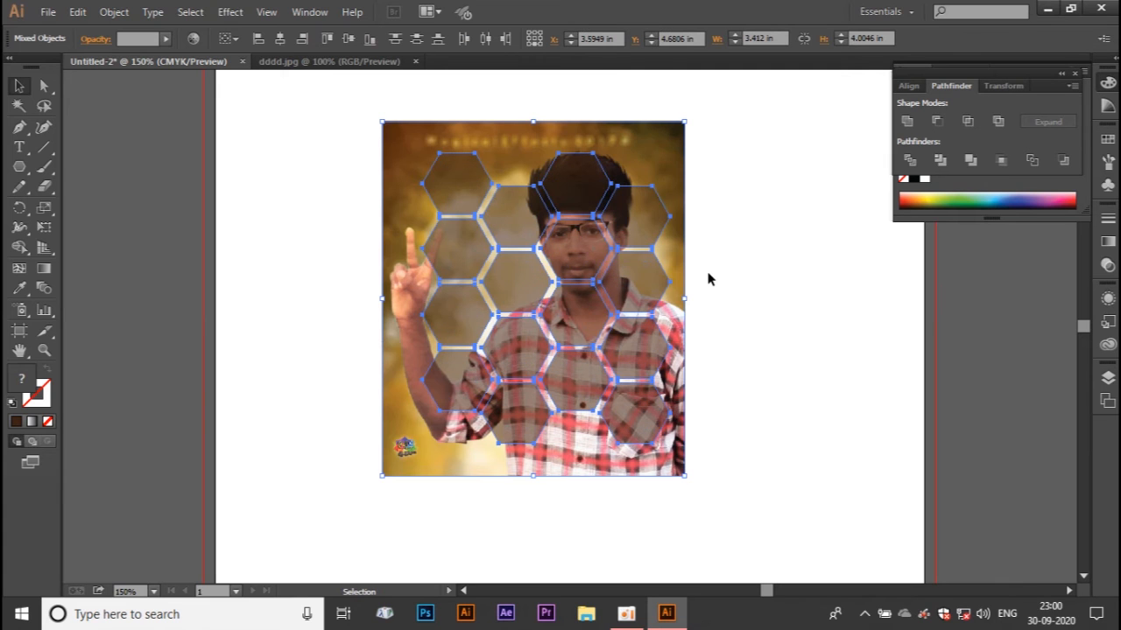
# Make a clipping mask from only the compound hexagon path and the photo, keeping the four separate hexagons out of it.
pyautogui.click(745, 193)
pyautogui.click(579, 267)
pyautogui.keyDown('shift'); pyautogui.click(515, 145); pyautogui.keyUp('shift')
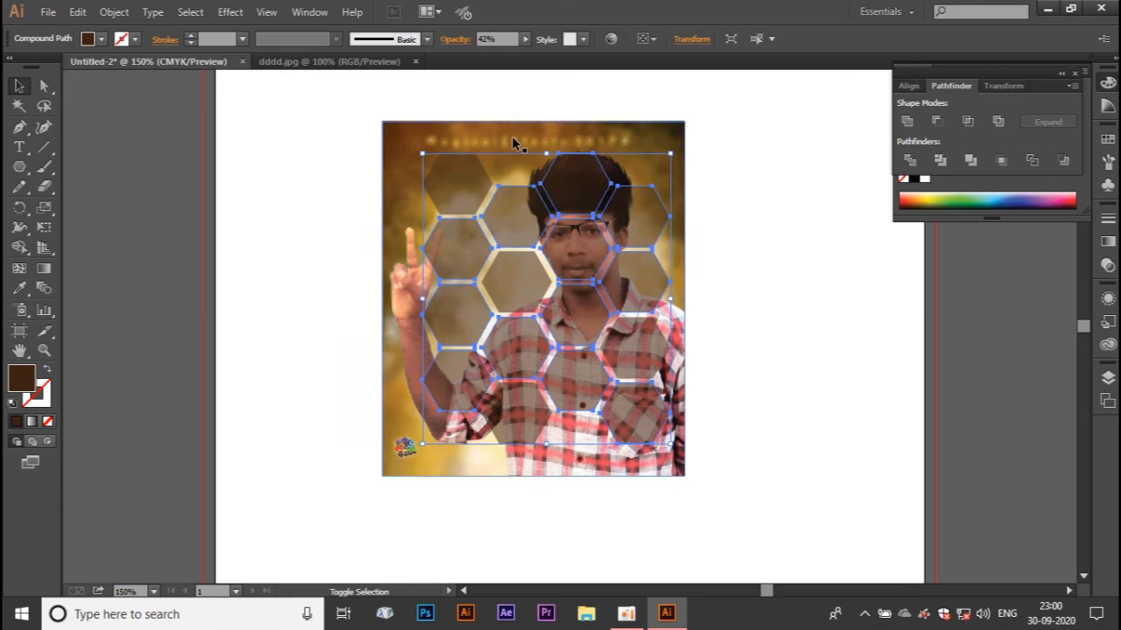
pyautogui.rightClick(641, 221)
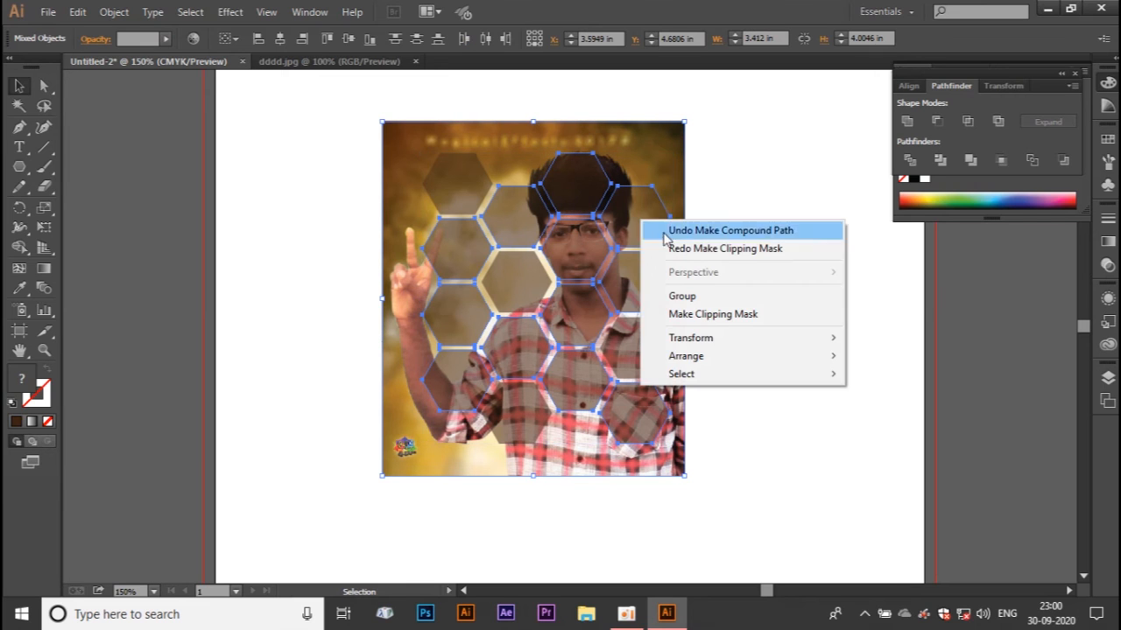
pyautogui.click(713, 314)
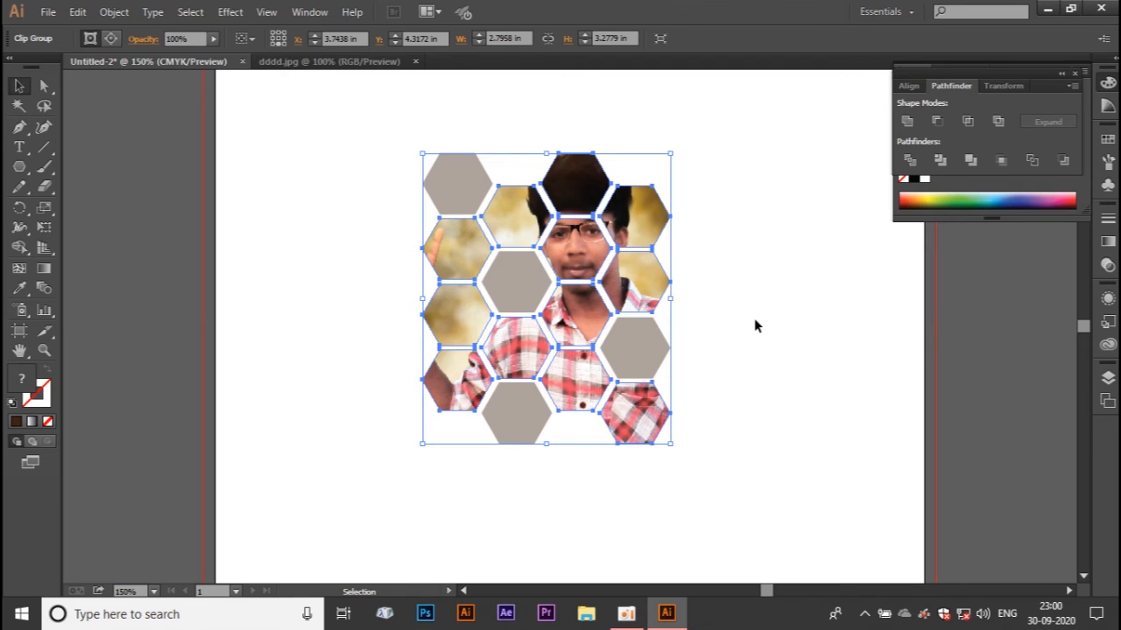
pyautogui.click(731, 135)
pyautogui.click(592, 282)
# Fill the plain top-left hexagon with teal and the upper plain hexagon in the second column with orange.
pyautogui.click(457, 184)
pyautogui.click(96, 40)
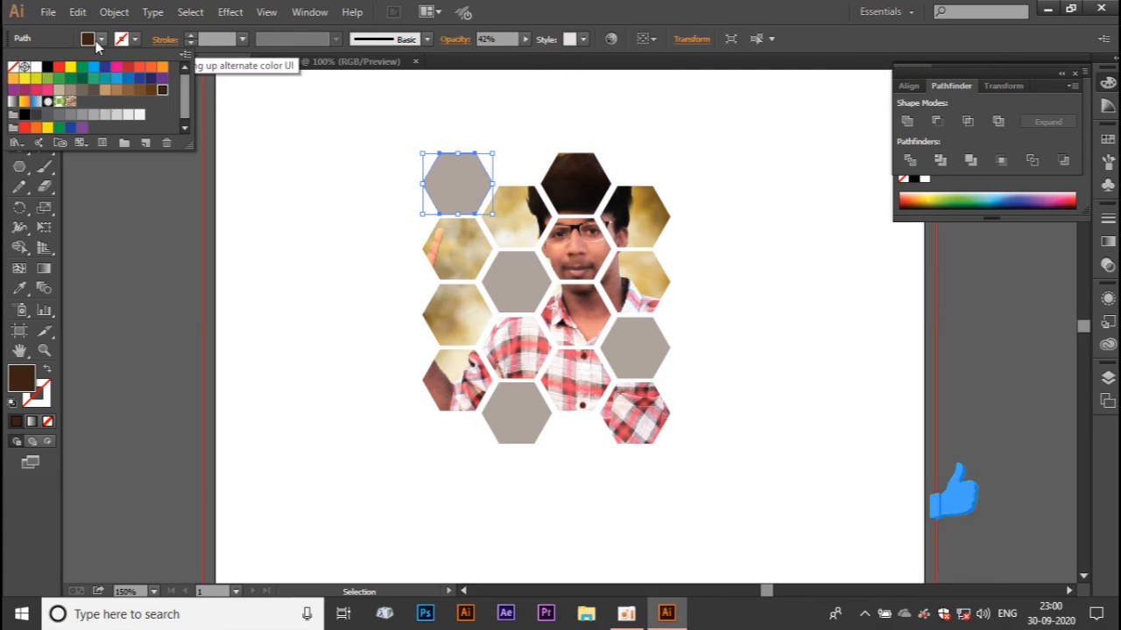
pyautogui.click(93, 78)
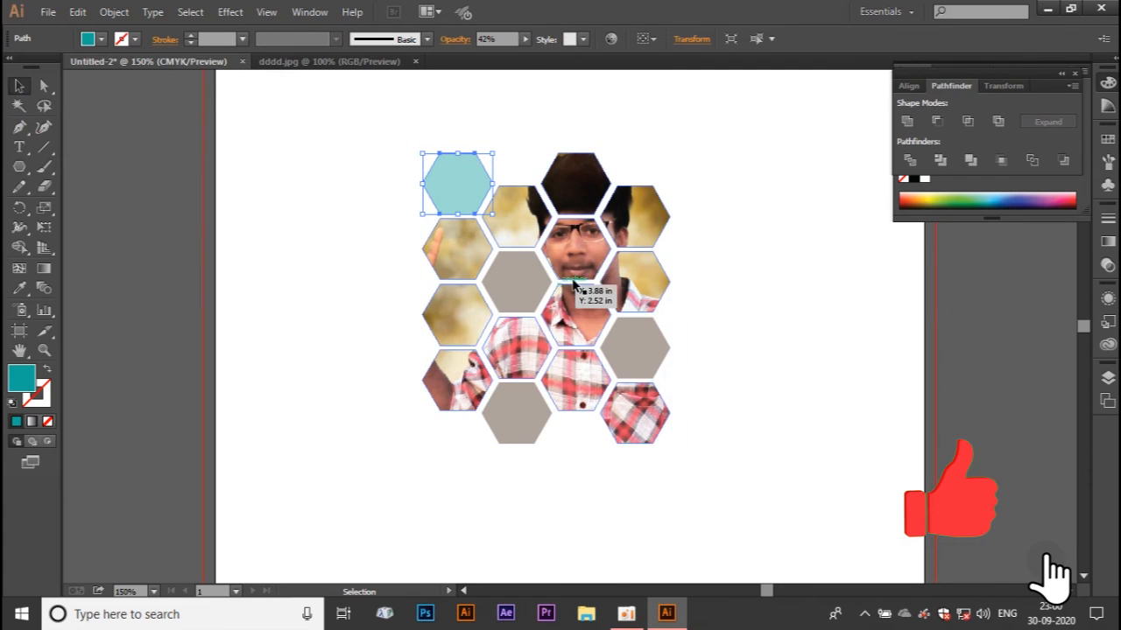
pyautogui.click(519, 282)
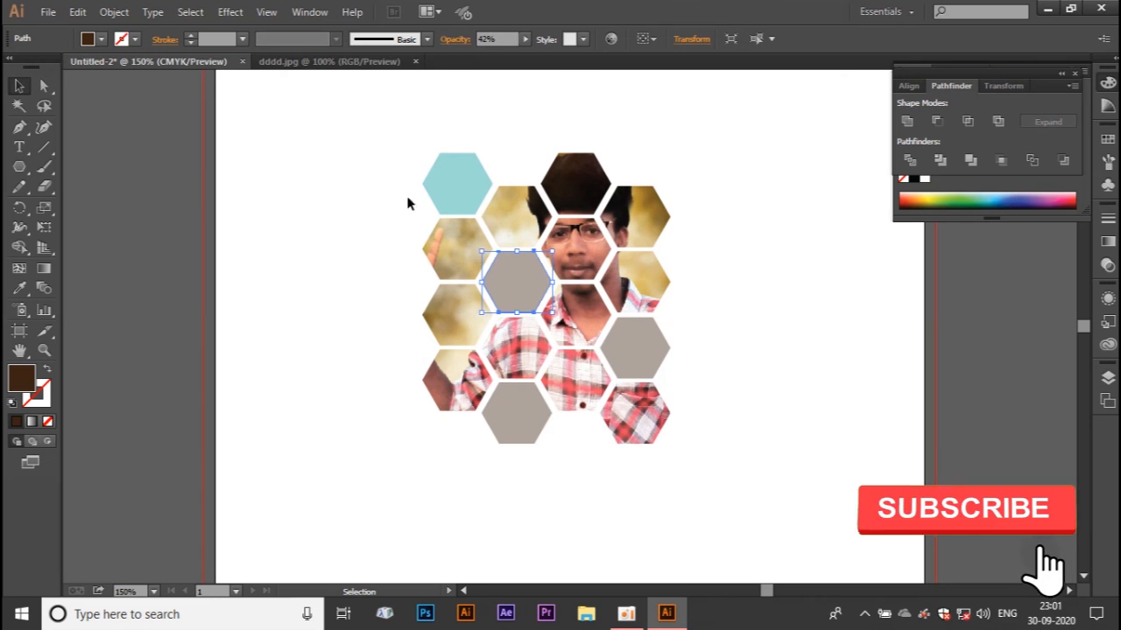
pyautogui.click(103, 40)
pyautogui.click(162, 68)
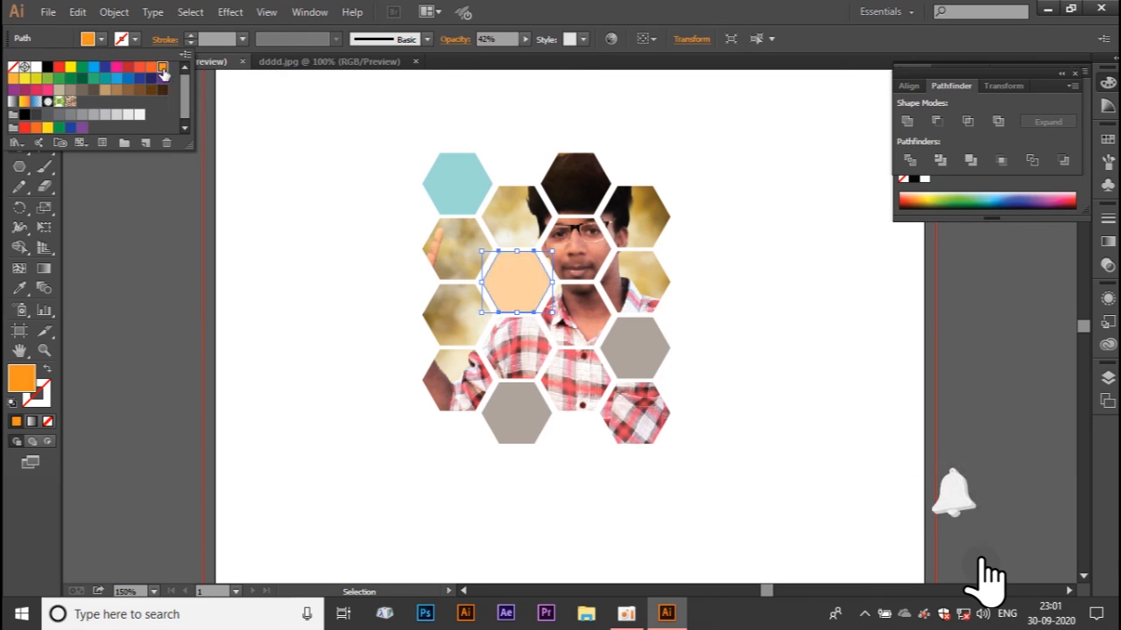
# Fill the plain hexagon in the honeycomb's rightmost column with red, after trying a grey fill.
pyautogui.click(625, 340)
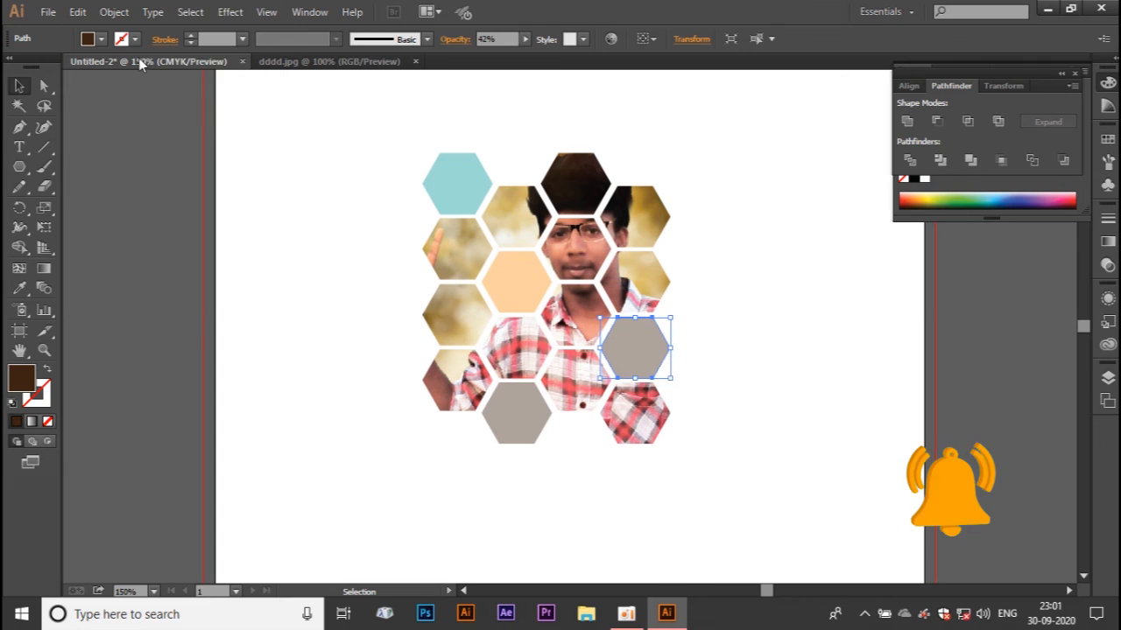
pyautogui.click(101, 41)
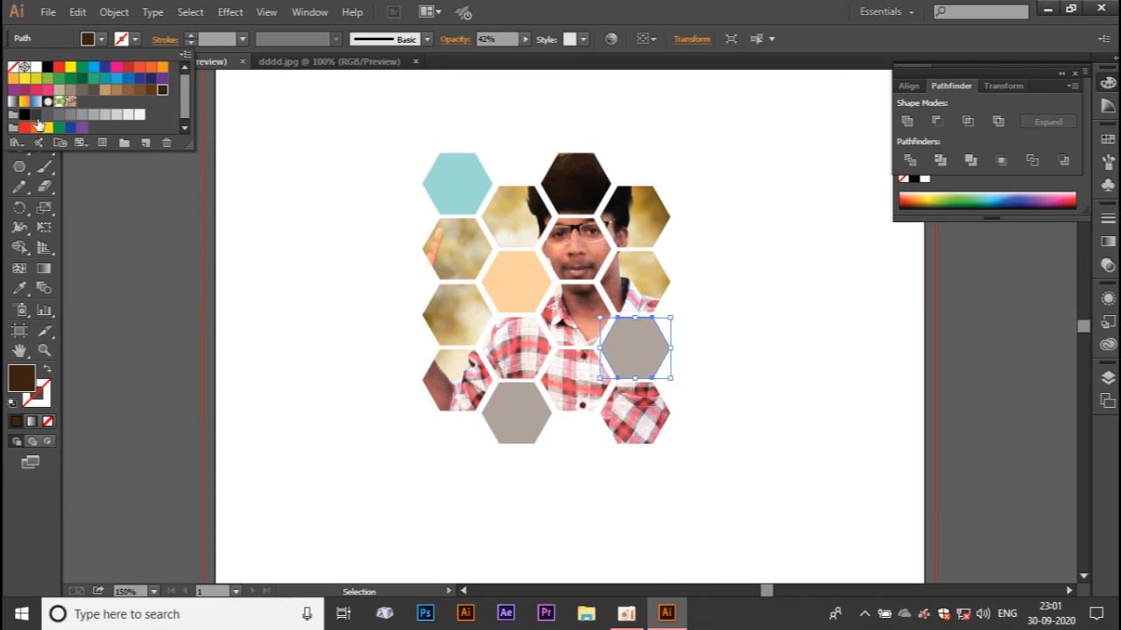
pyautogui.click(59, 115)
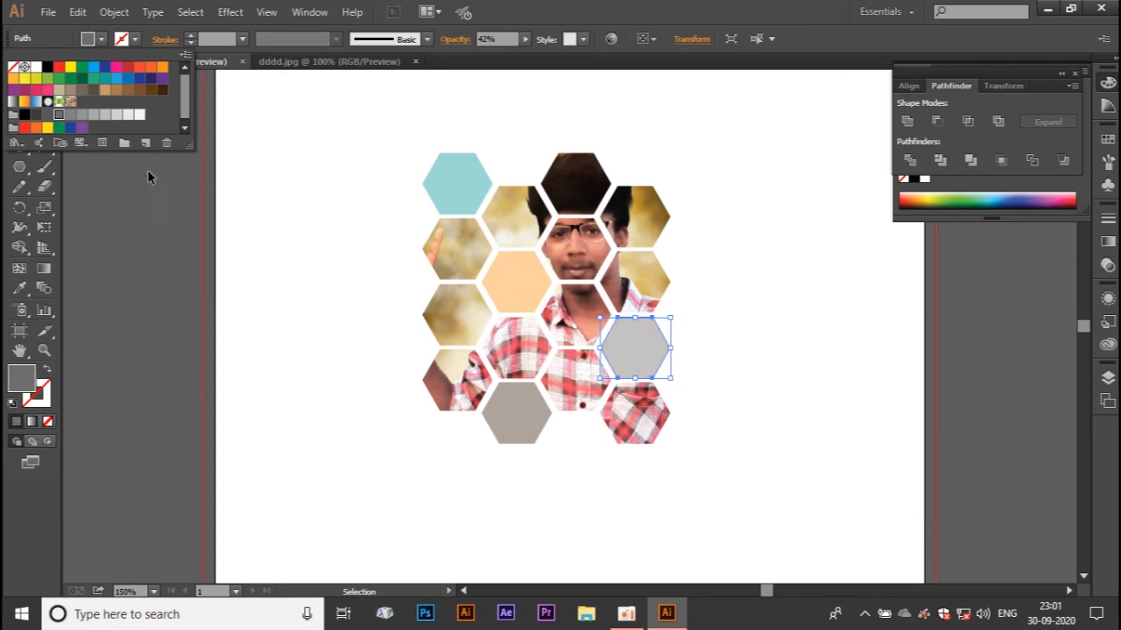
pyautogui.click(59, 66)
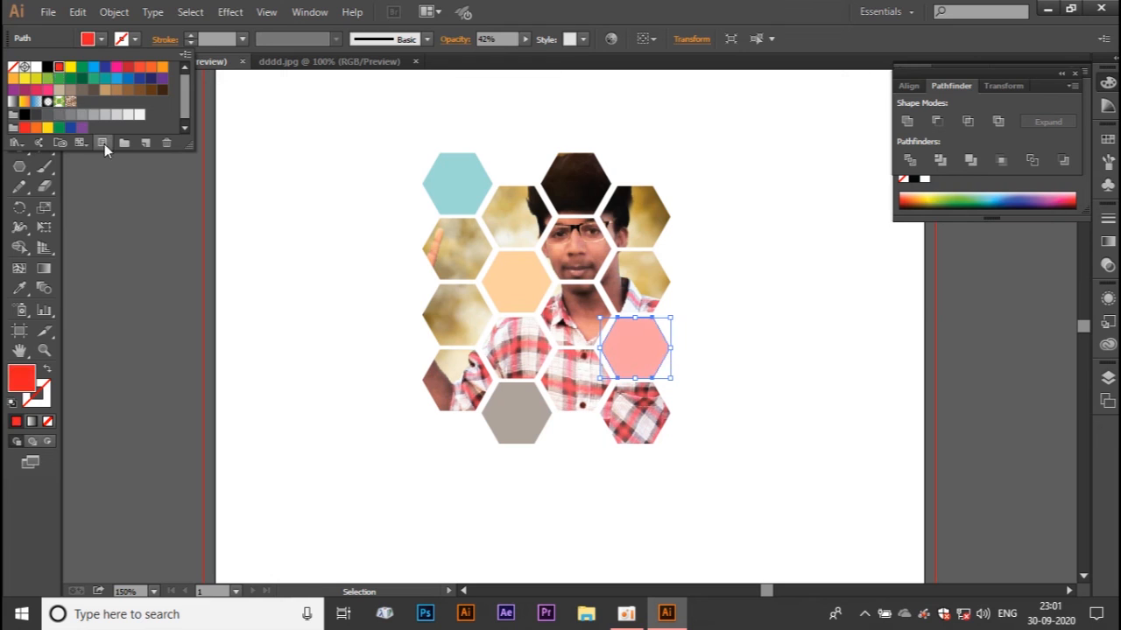
pyautogui.click(126, 230)
# Fill the plain hexagon at the bottom of the second column with light orange and deselect everything.
pyautogui.click(526, 438)
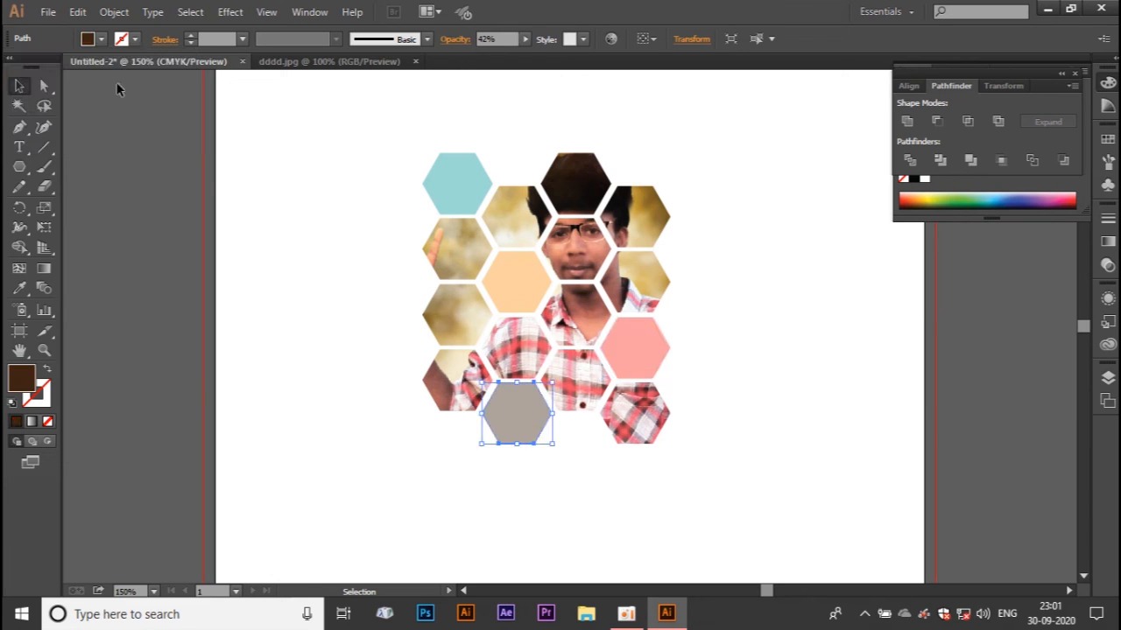
pyautogui.click(101, 40)
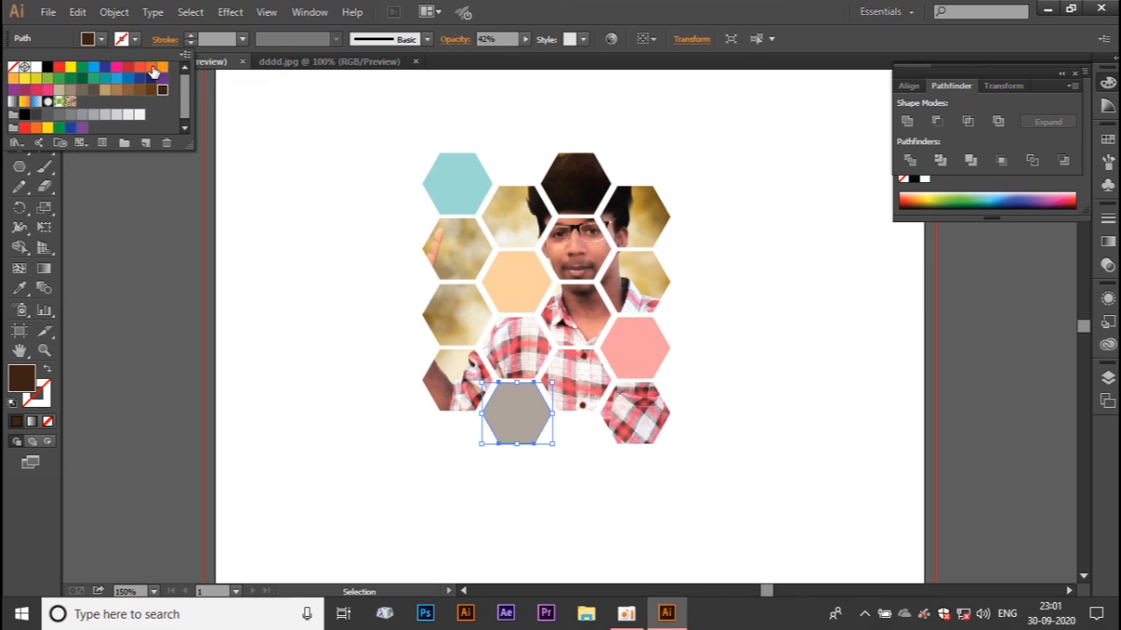
pyautogui.click(13, 80)
pyautogui.click(274, 265)
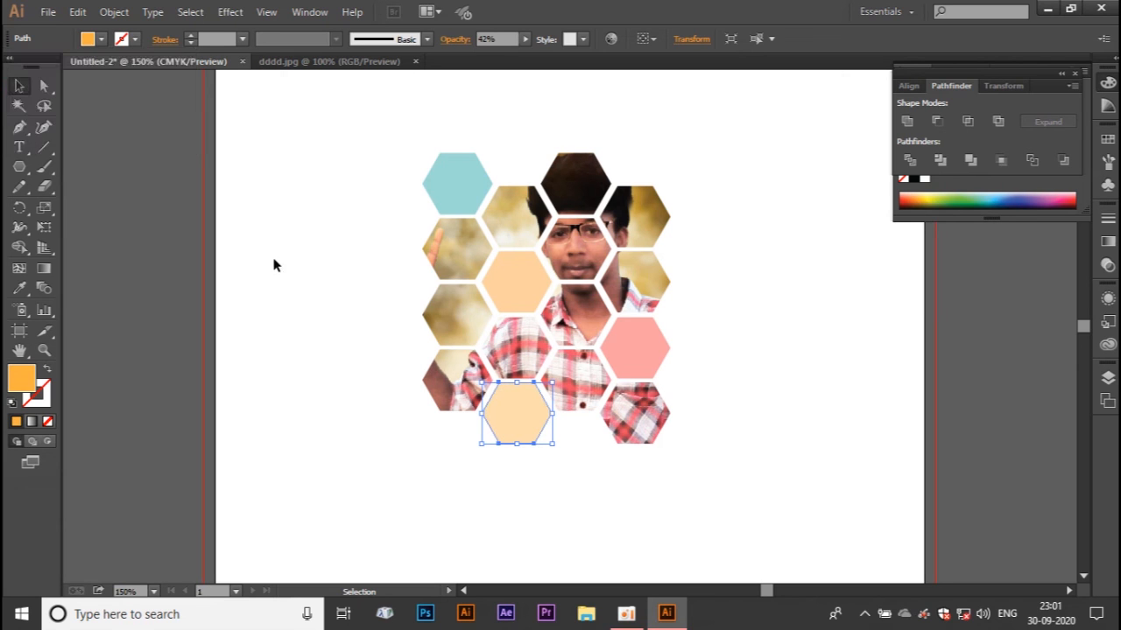
pyautogui.click(297, 269)
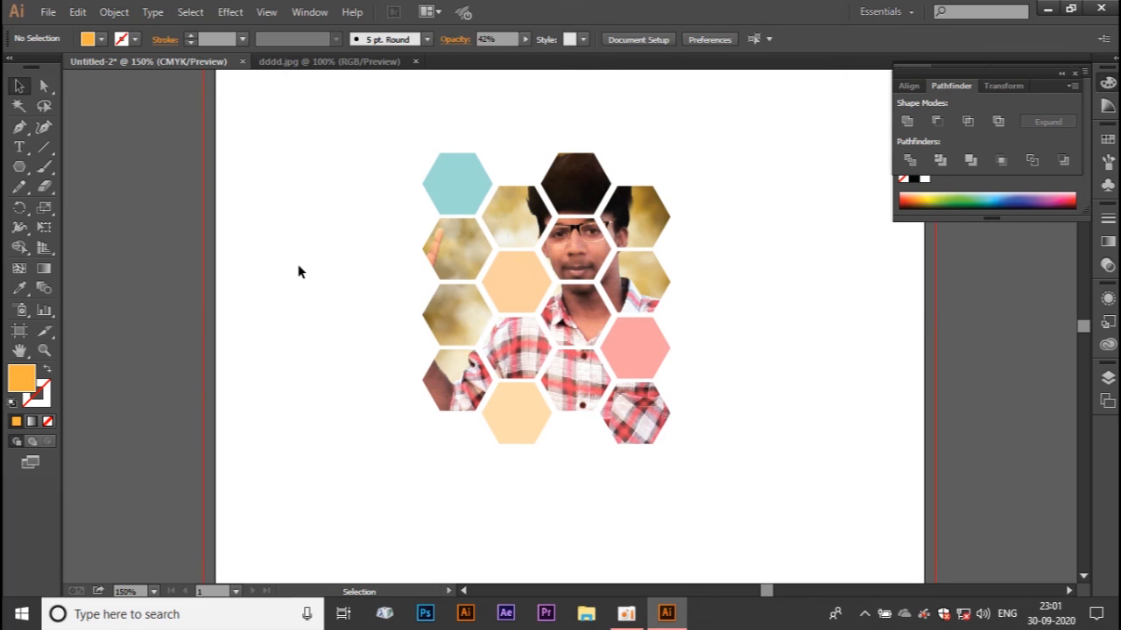